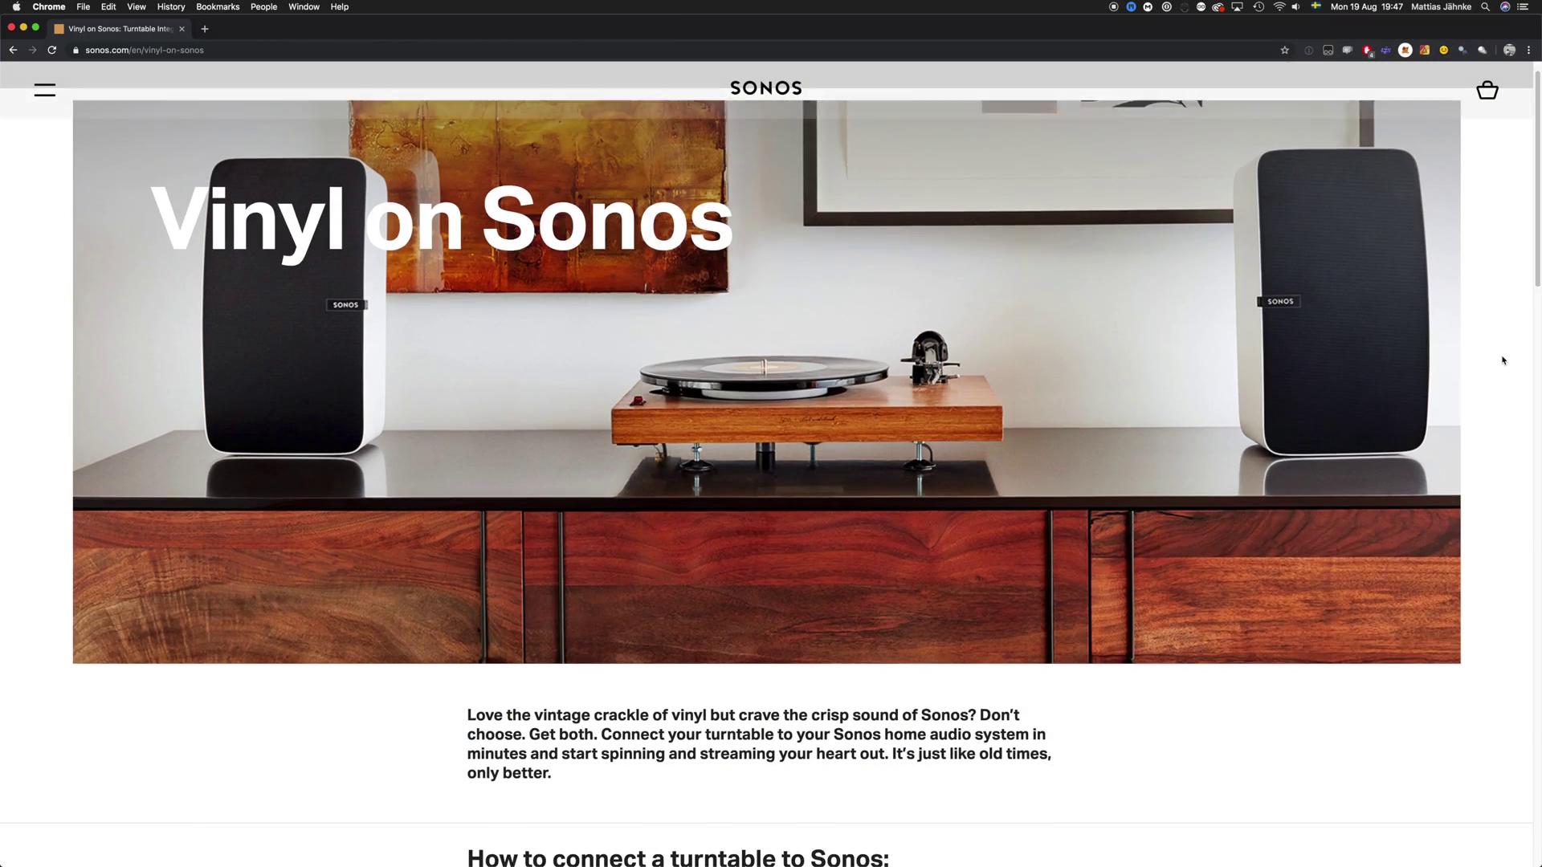
# Step: Scroll the Vinyl on Sonos page down to the Play:5, Connect and Sonos Amp instructions
pyautogui.scroll(-5, 1502, 360)
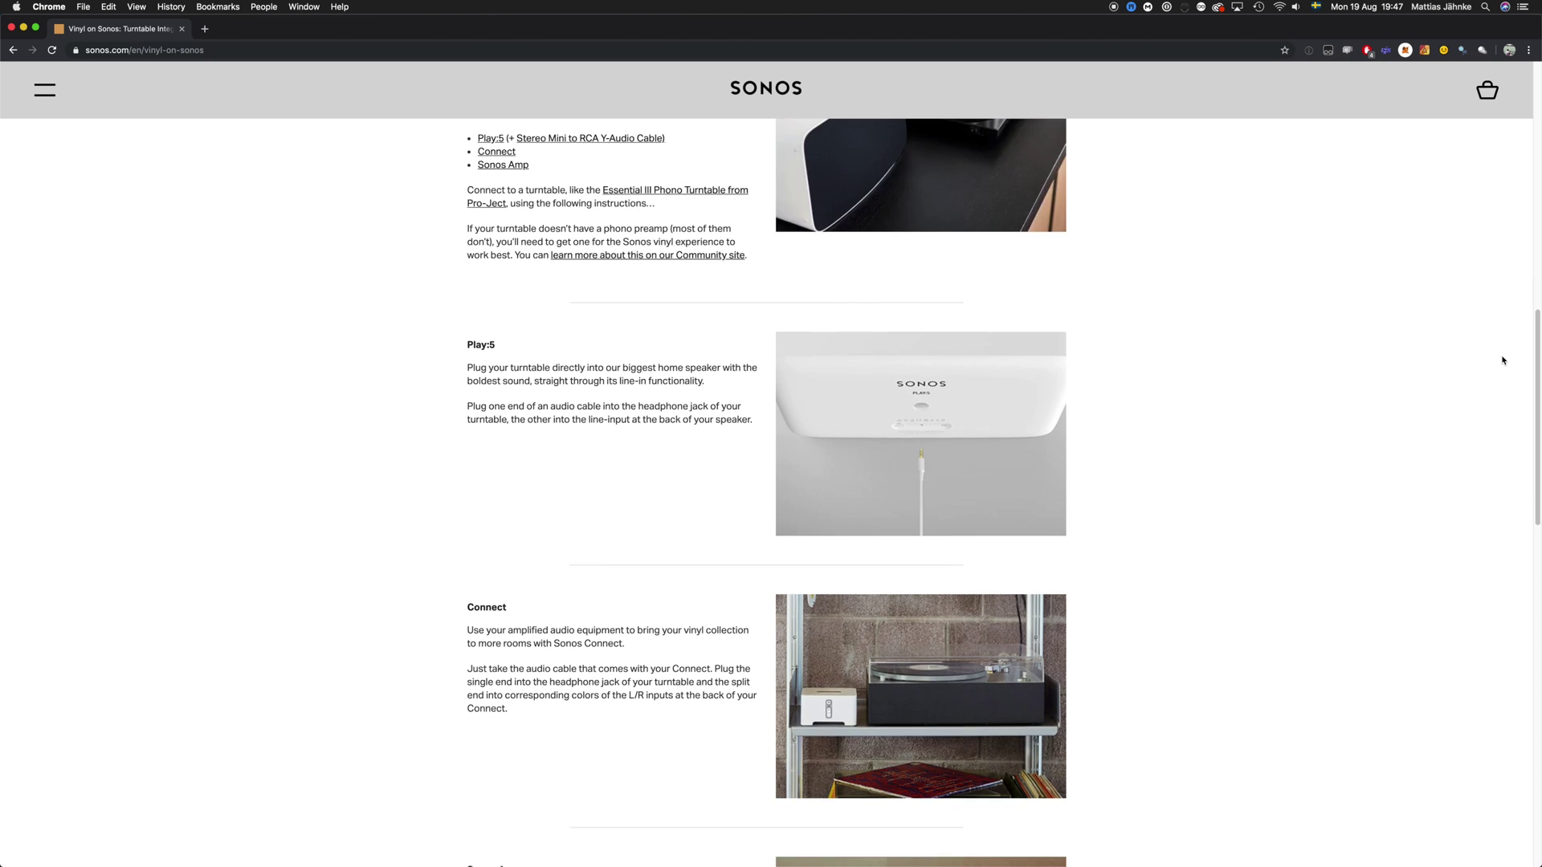
pyautogui.scroll(-1, 1502, 360)
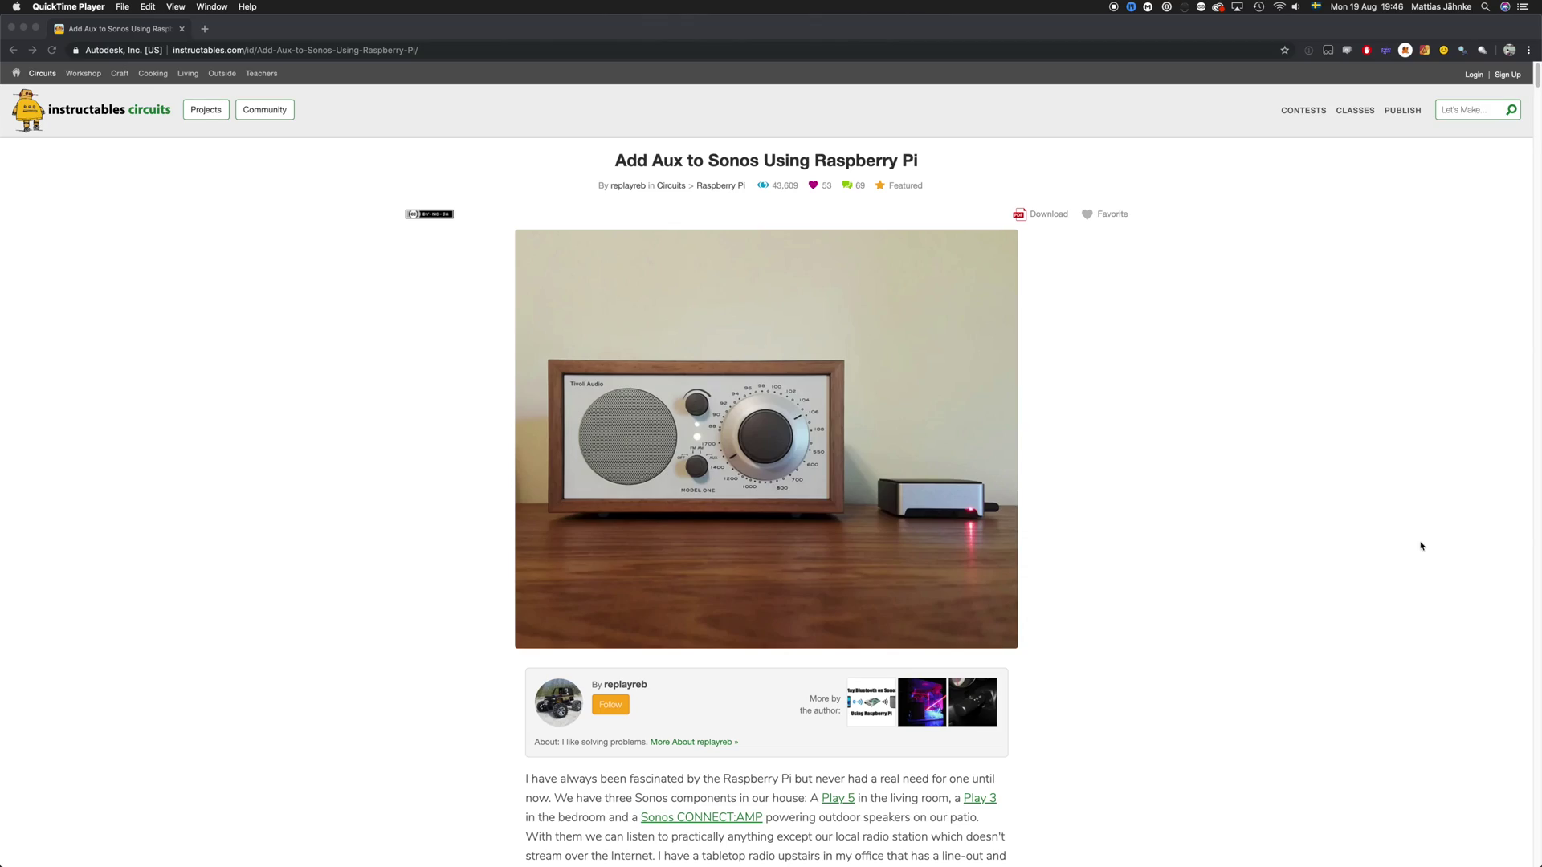
# Step: Scroll the 'Add Aux to Sonos Using Raspberry Pi' guide down to its 'What you will need' list
pyautogui.scroll(-20, 1420, 546)
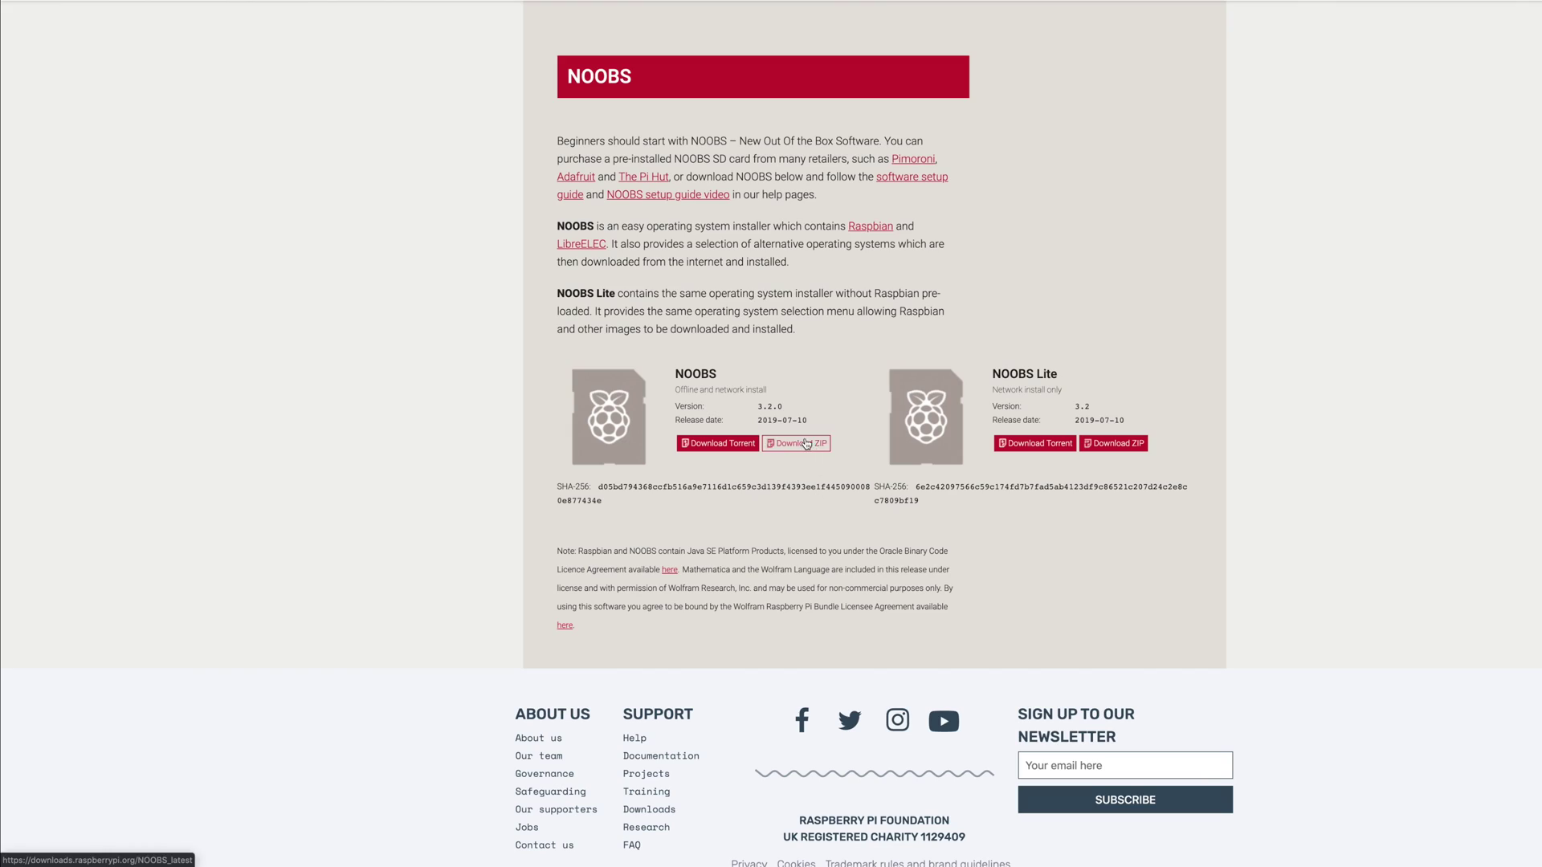
# Step: Download the NOOBS 3.2.0 installer as a ZIP from the Raspberry Pi downloads page
pyautogui.click(806, 443)
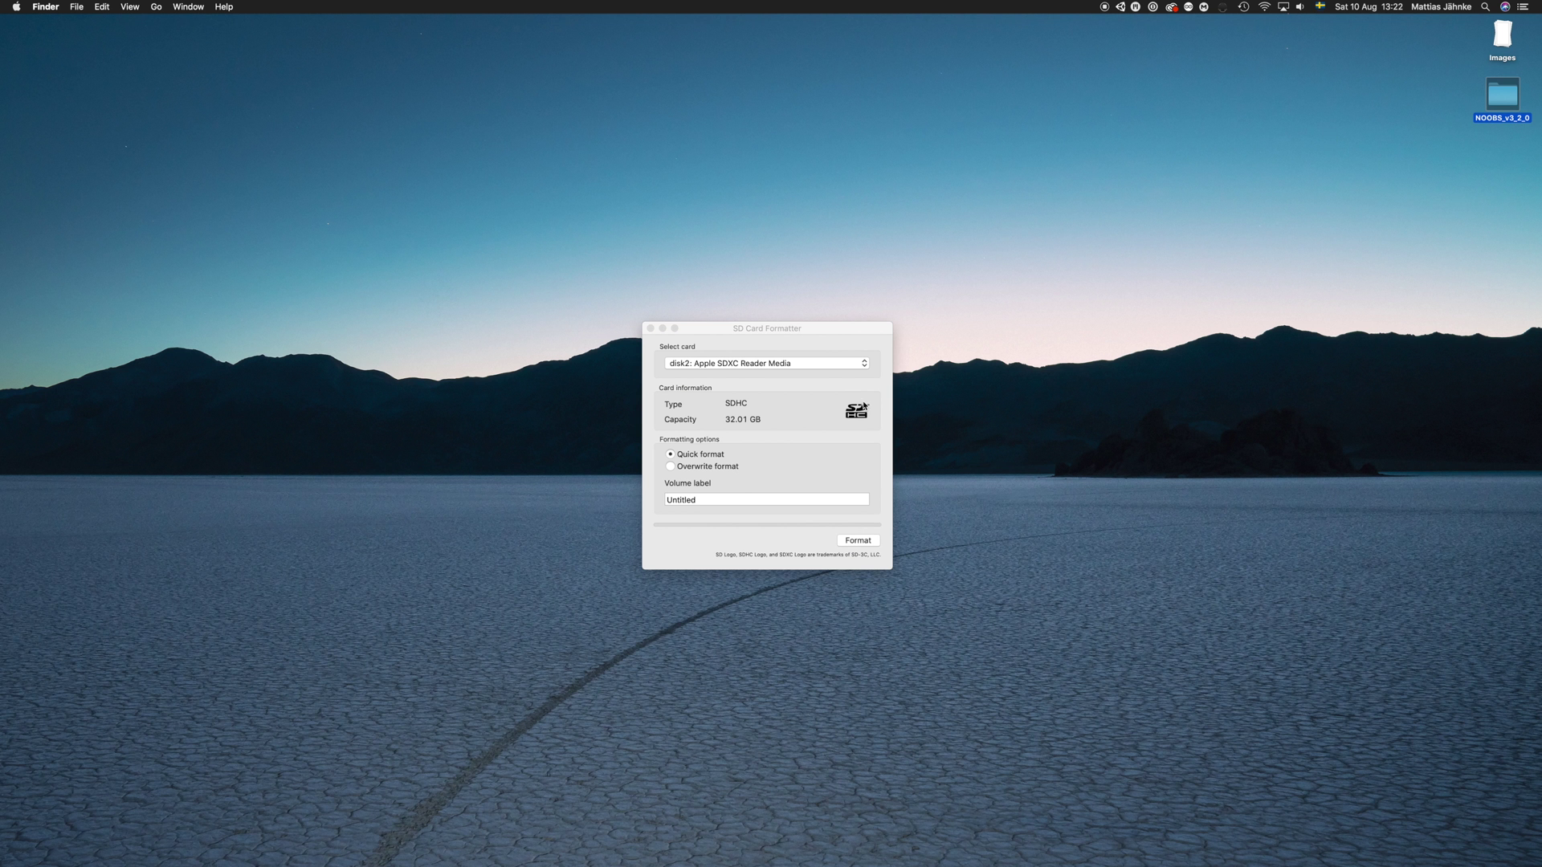
# Step: Quick-format the 32 GB SD card with volume label BOOT and copy the NOOBS files onto it
pyautogui.click(774, 335)
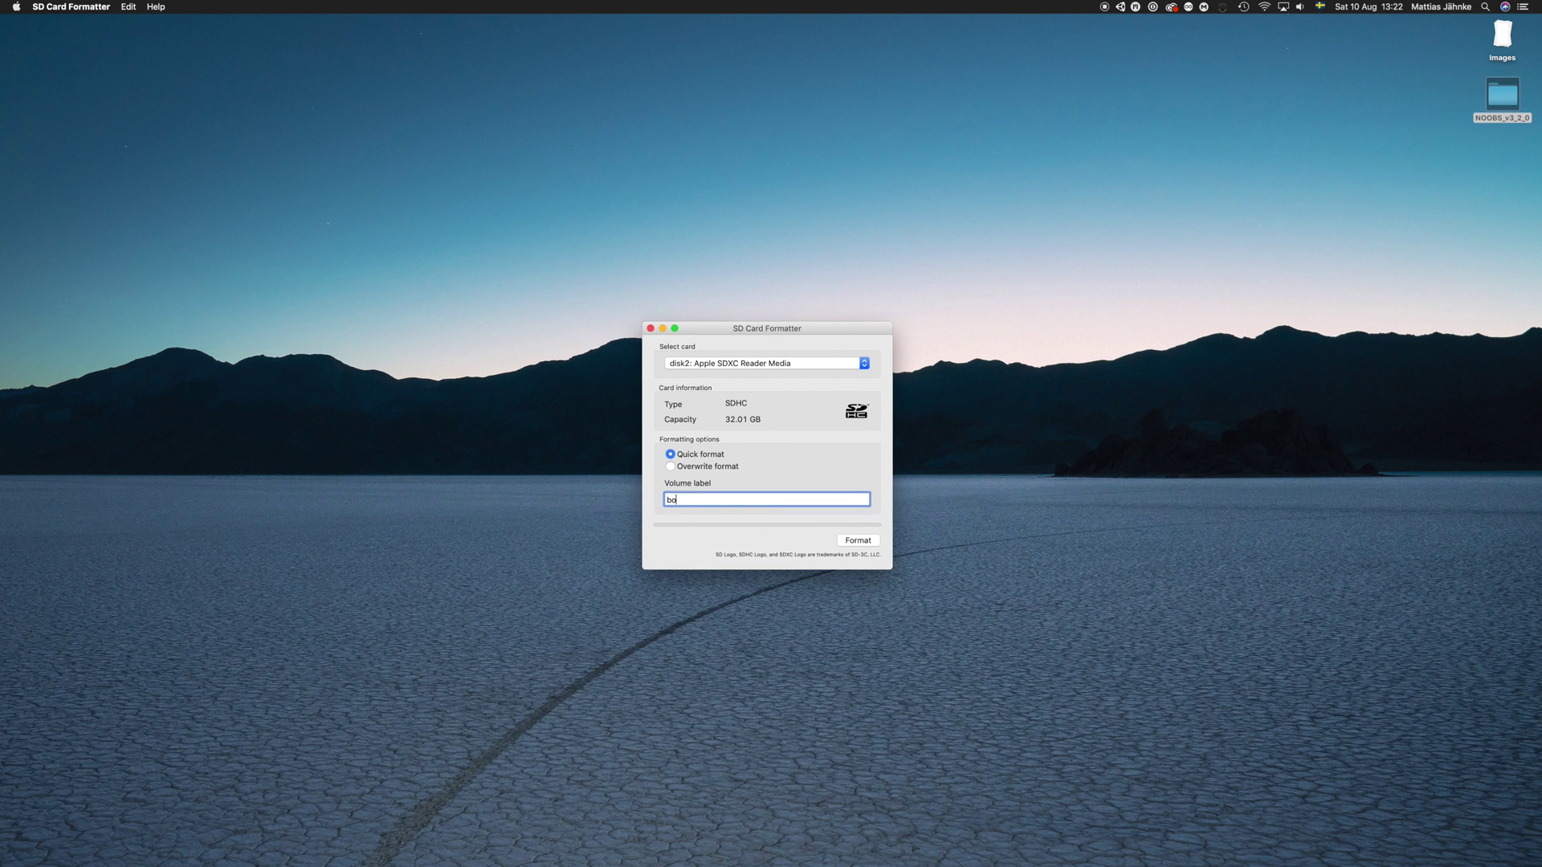
pyautogui.click(861, 544)
pyautogui.click(785, 402)
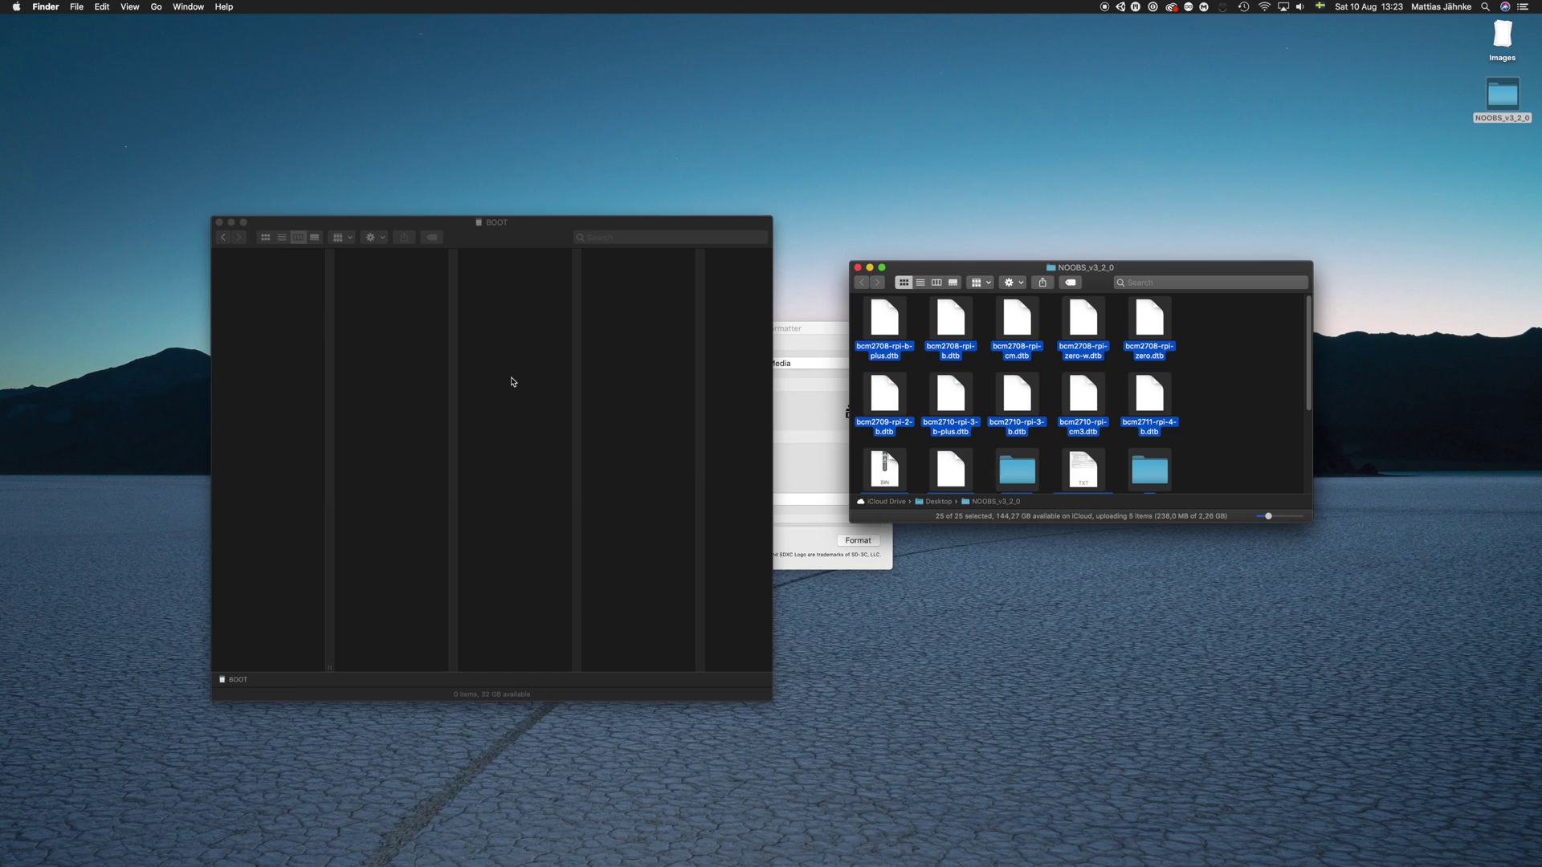
pyautogui.moveTo(511, 381); pyautogui.dragTo(276, 373)
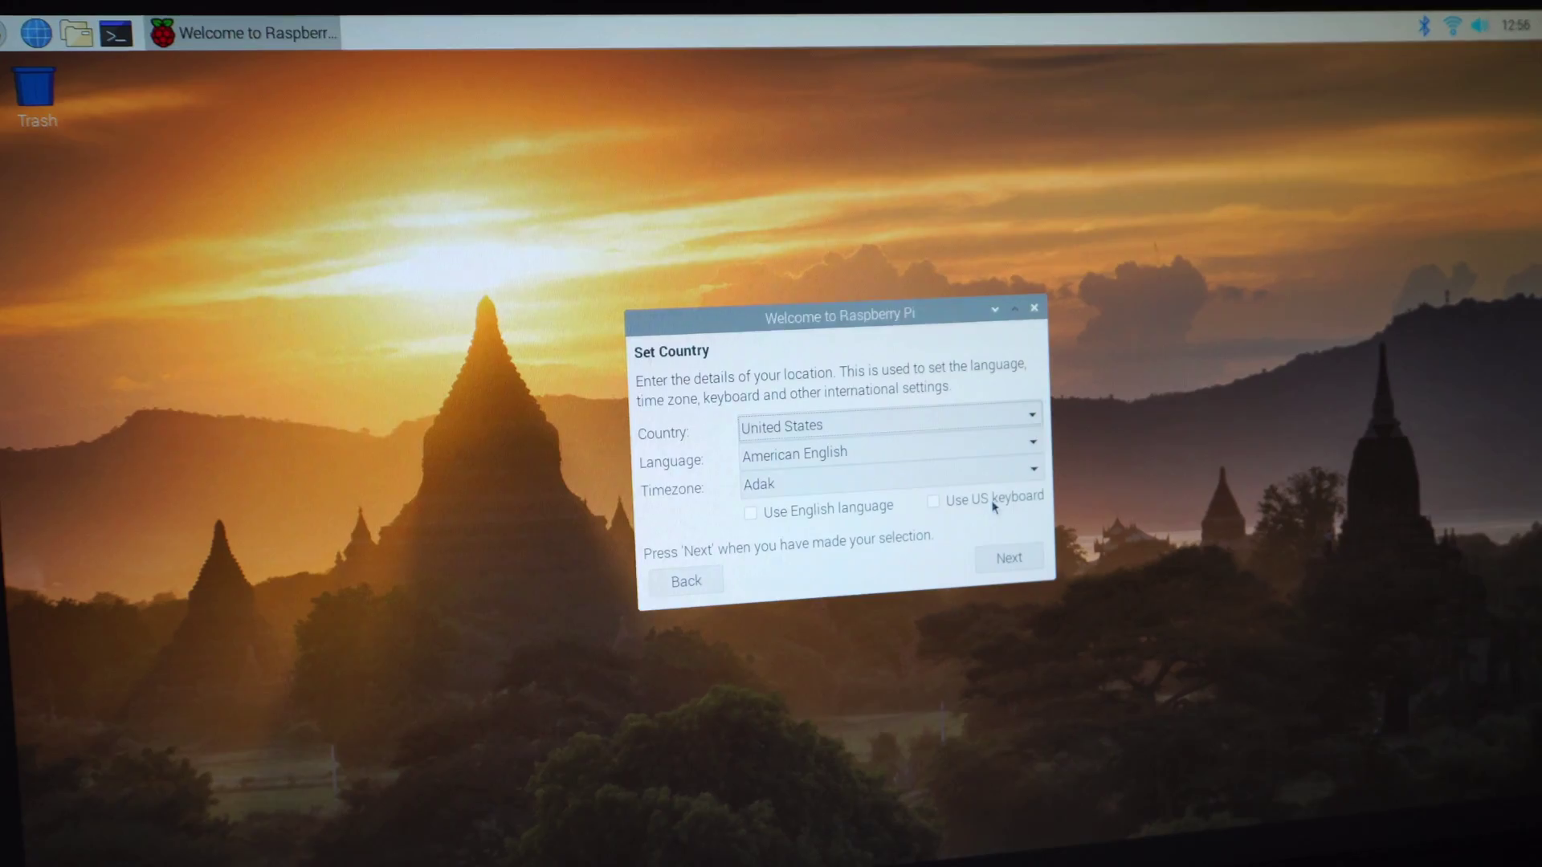
# Step: Confirm United States, American English and Adak as the Pi's location and show the interface options
pyautogui.click(1026, 560)
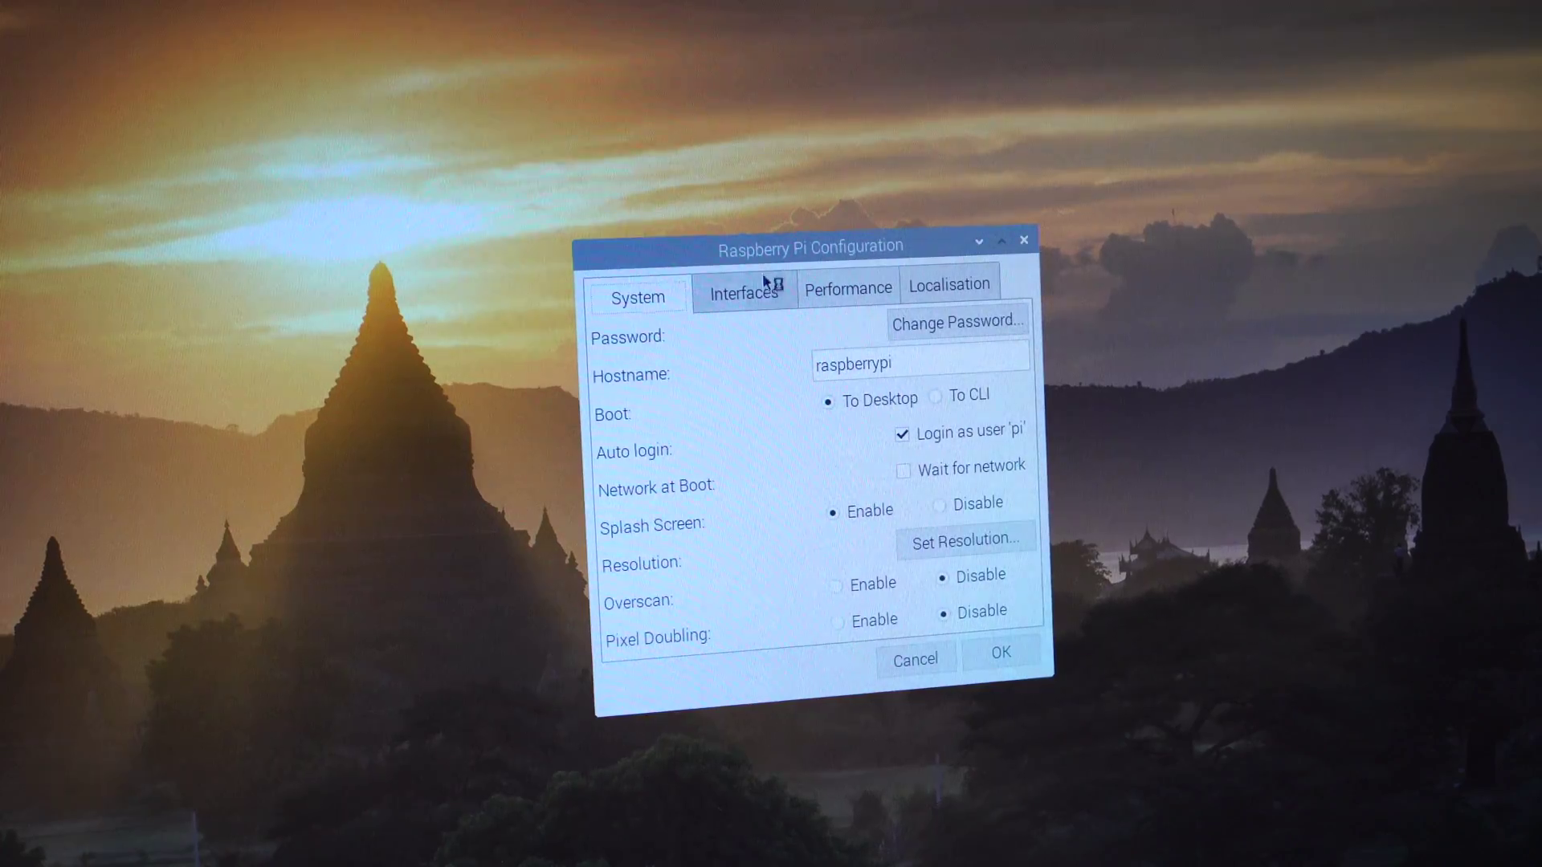
pyautogui.click(766, 286)
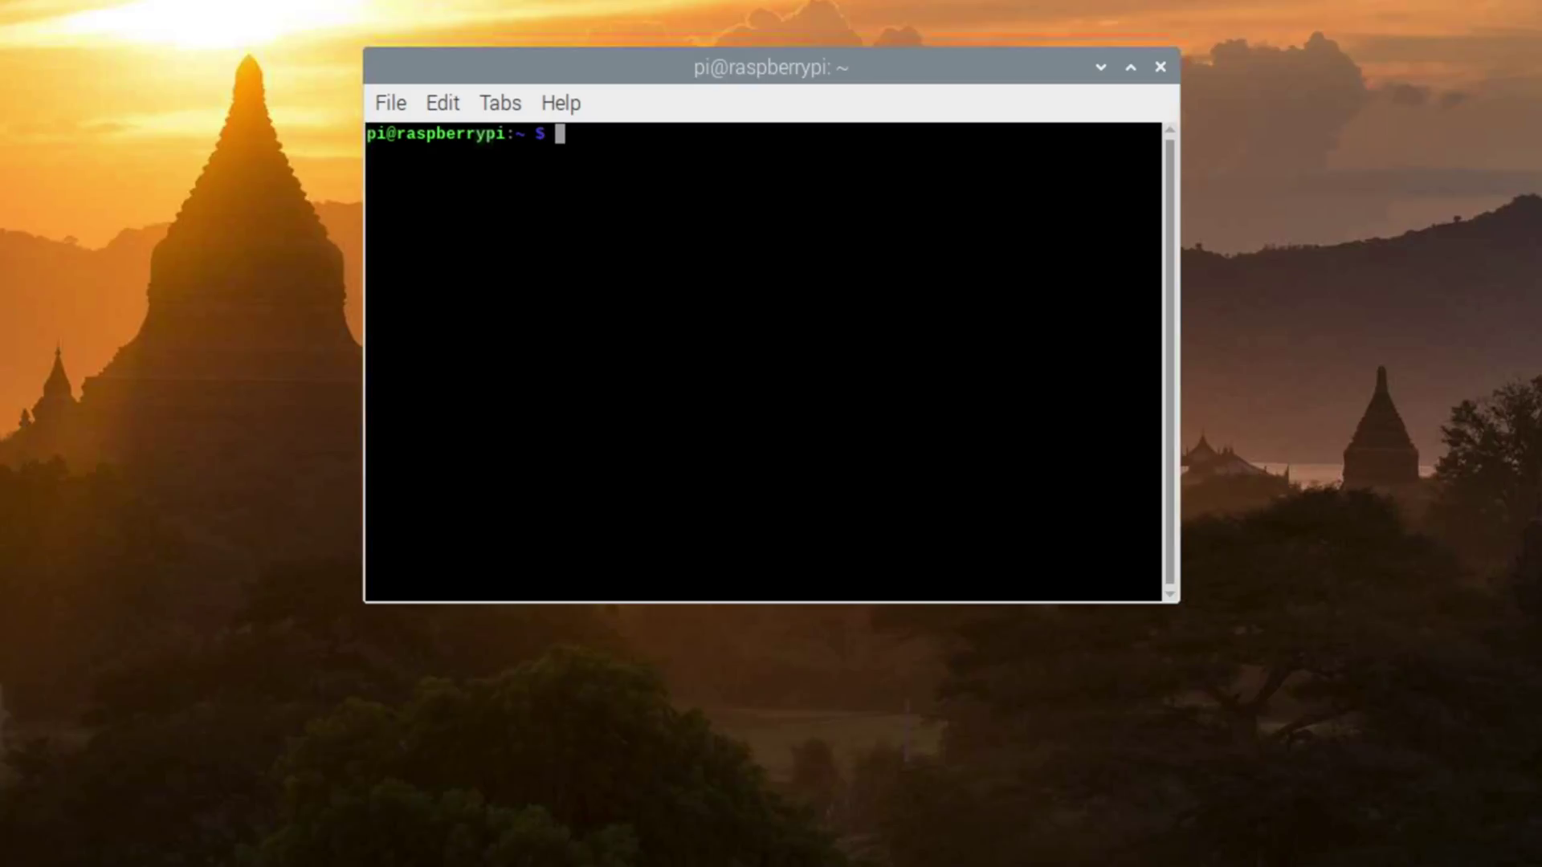
# Step: List capture devices, record recording.wav from USB card 1 with arecord, and play it back with aplay
pyautogui.write('arecord -l')
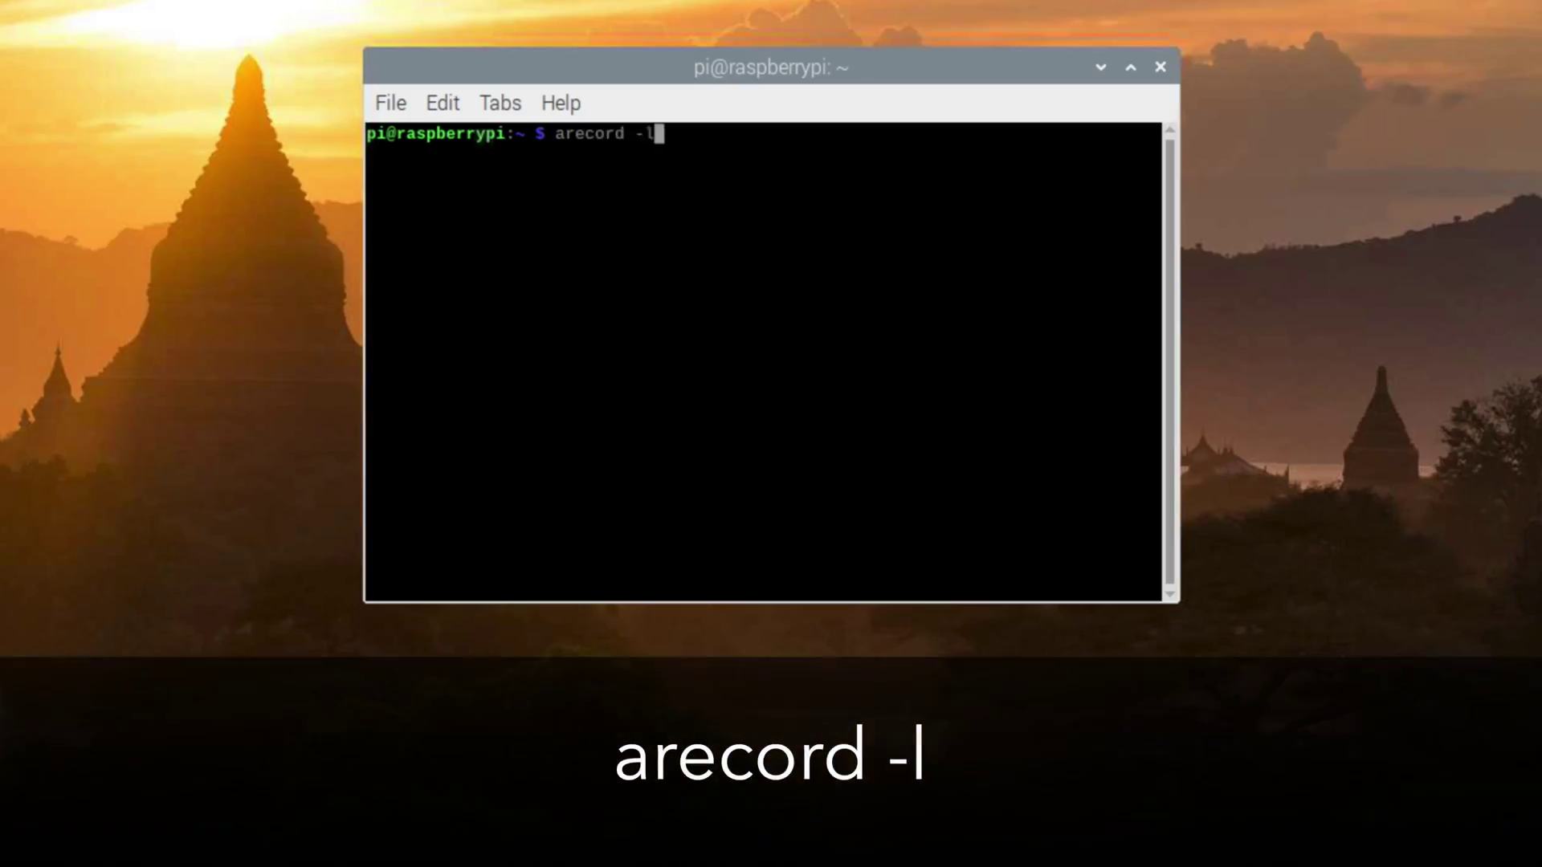
pyautogui.press('Return')
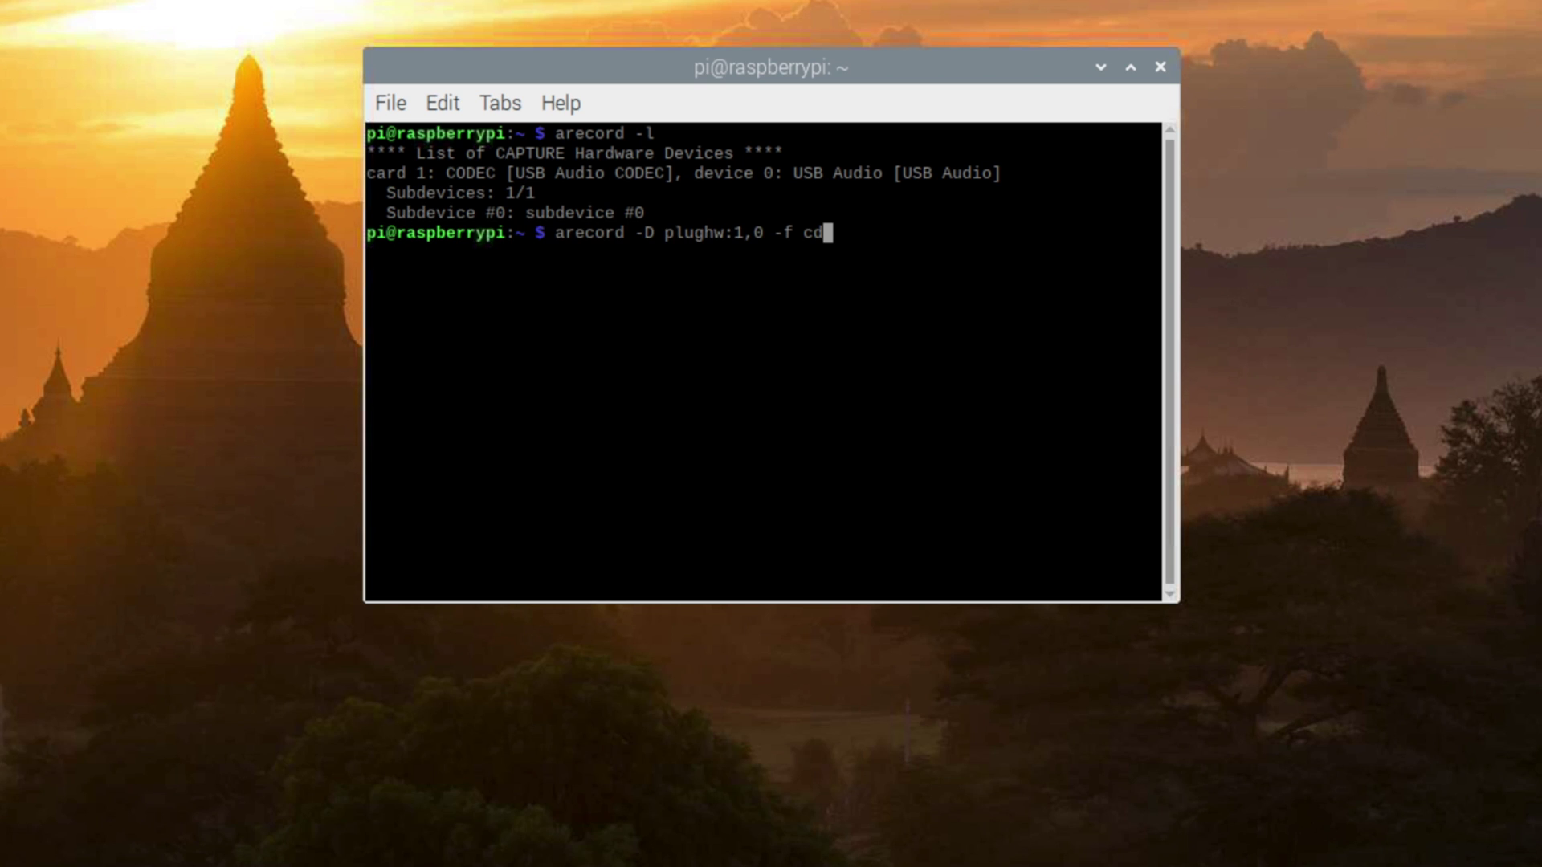
pyautogui.write('recordin')
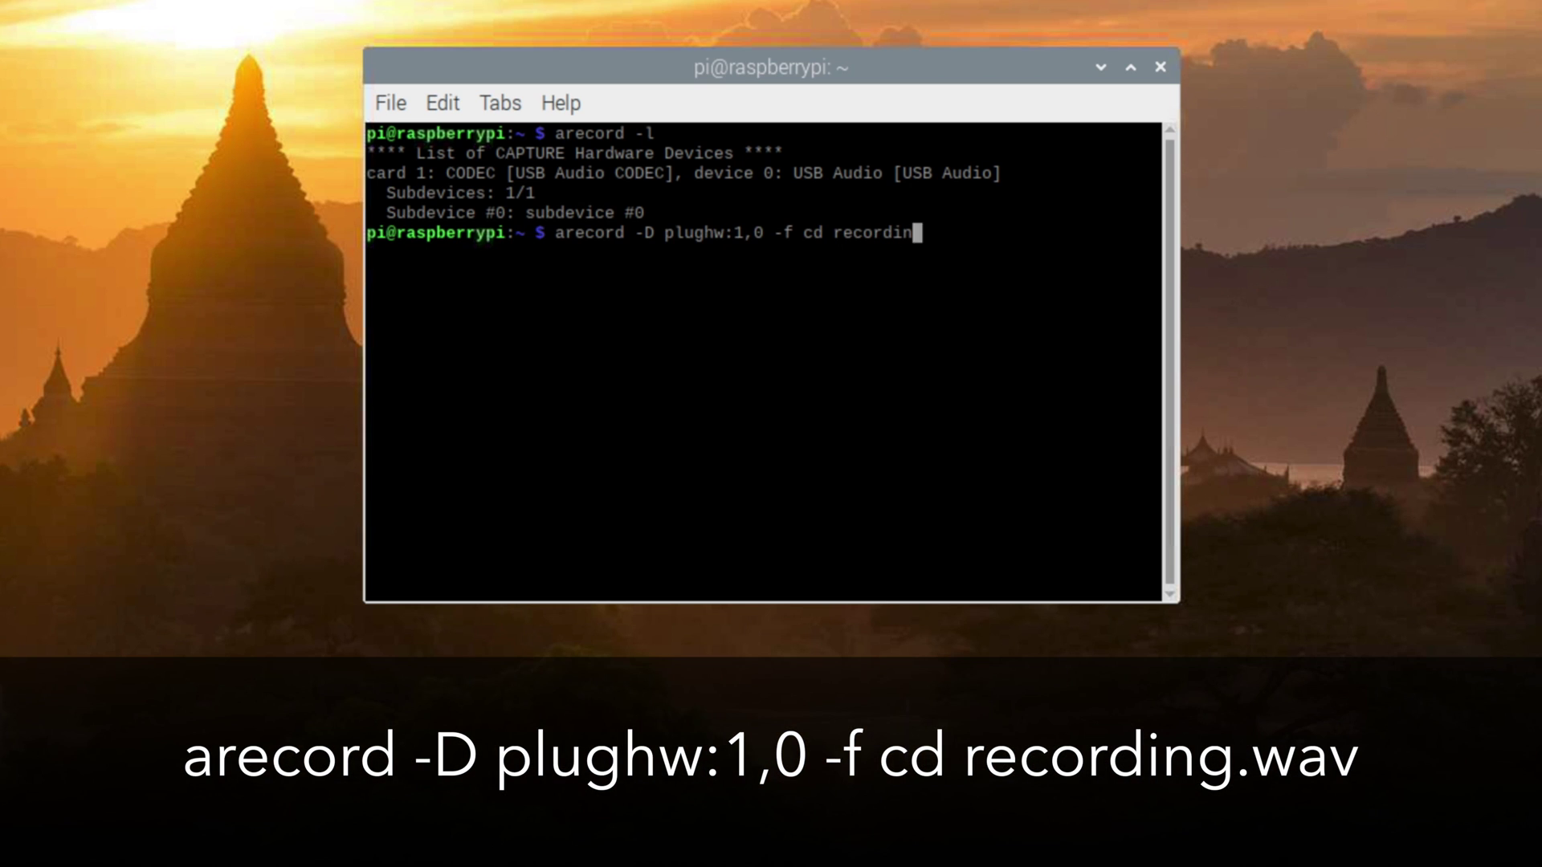
pyautogui.write('g.wav')
pyautogui.press('Return')
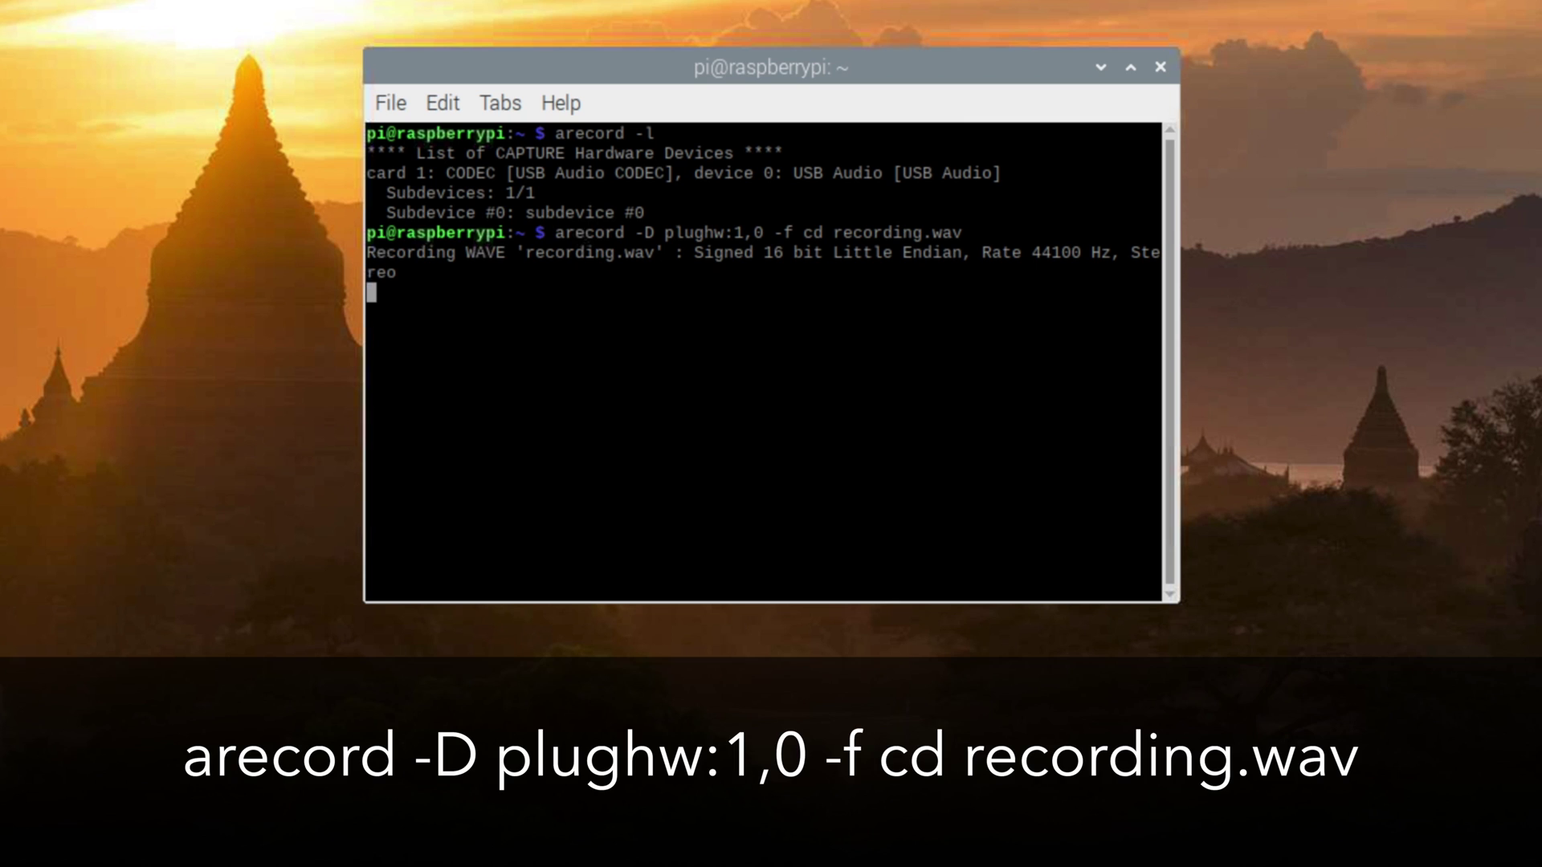
pyautogui.hotkey('ctrl', 'c')
pyautogui.write('aplay recording.wav')
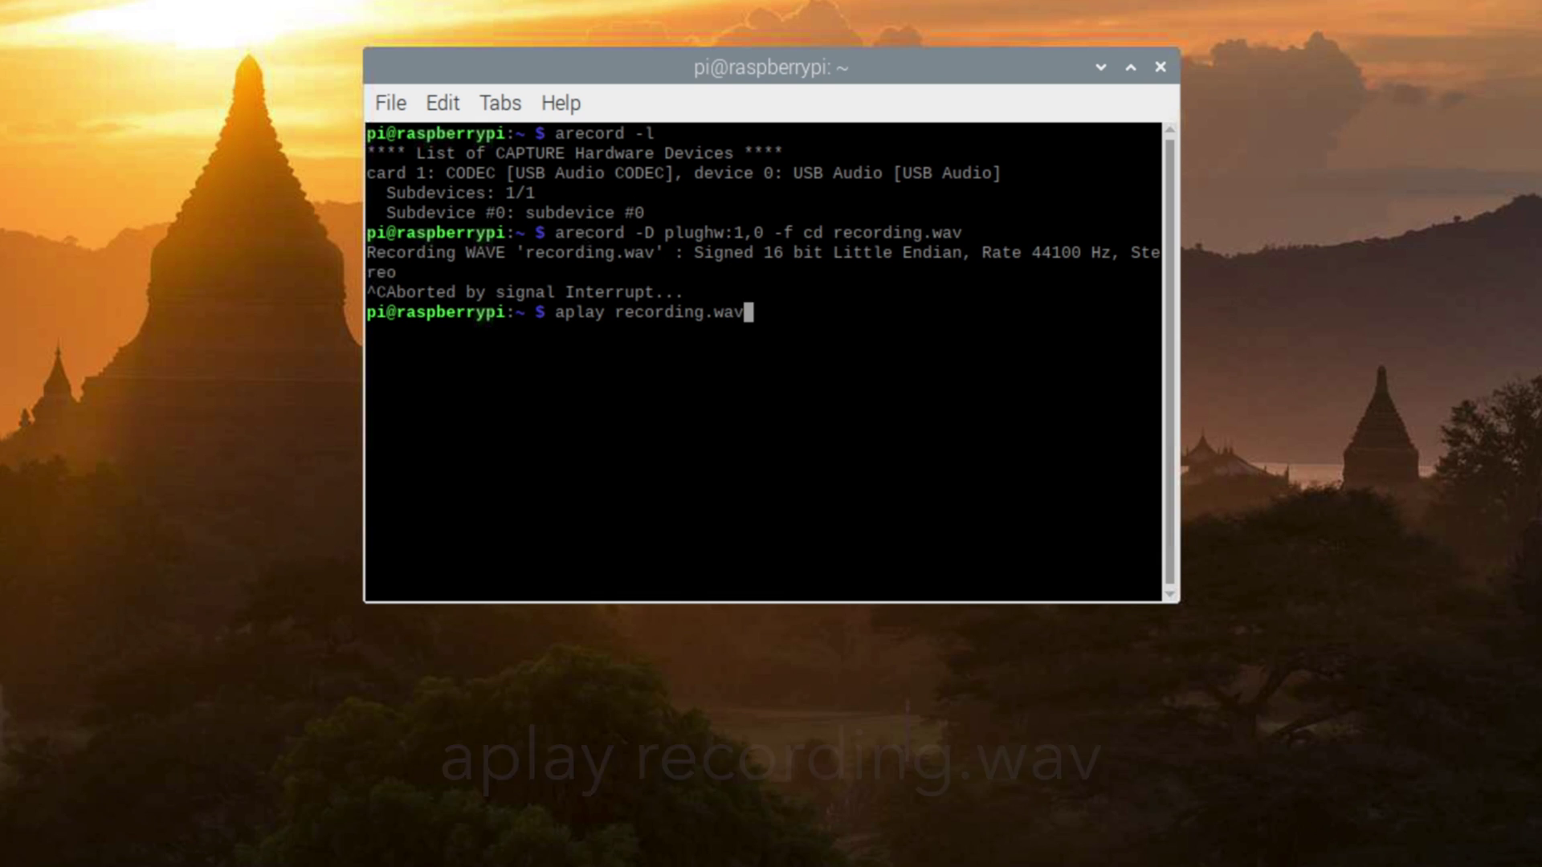
pyautogui.press('Return')
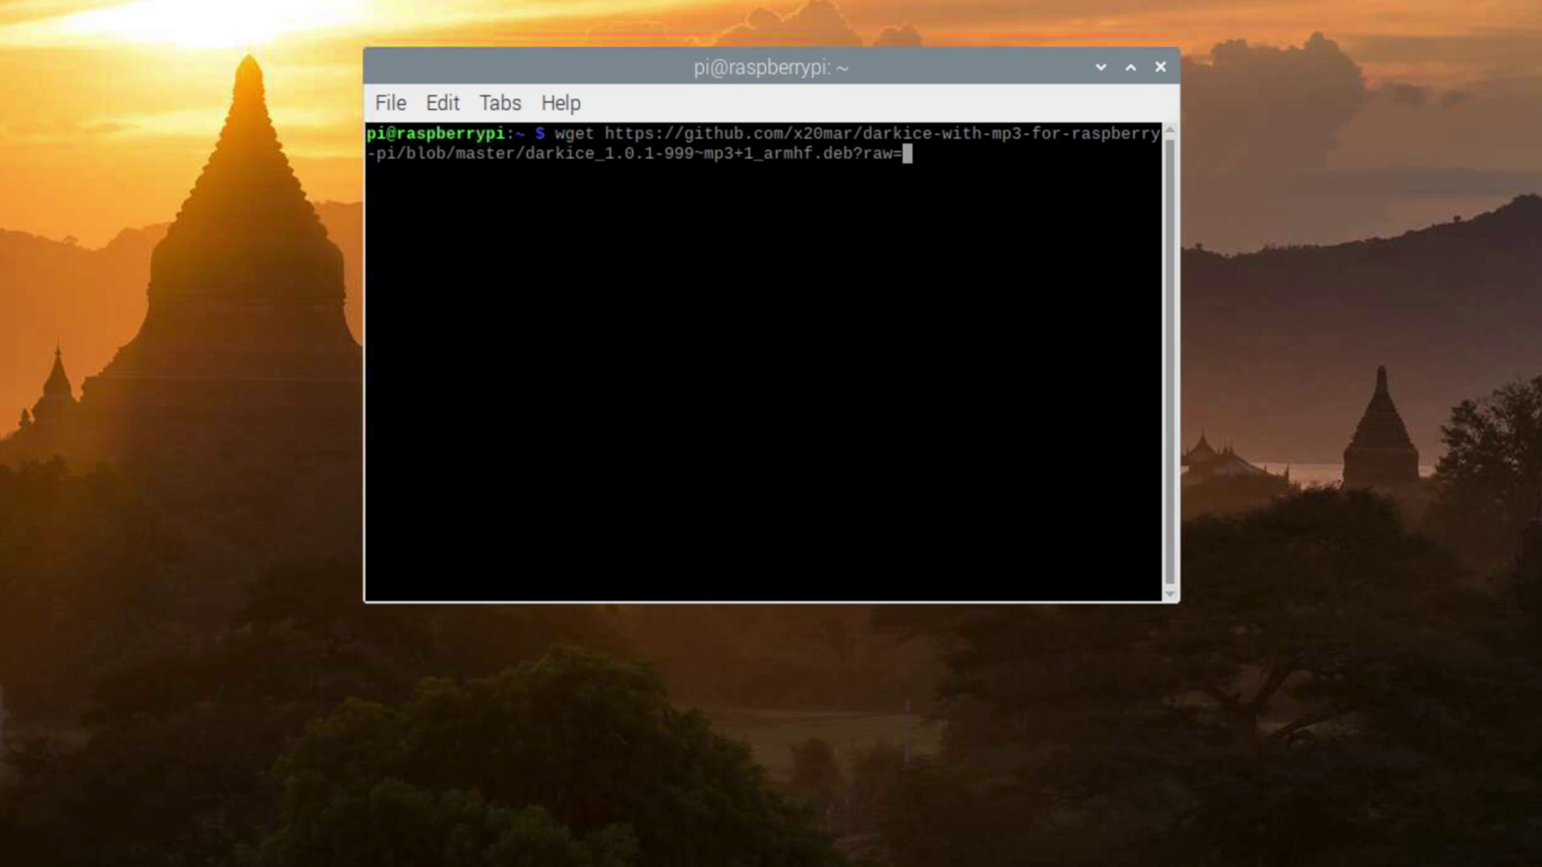
# Step: Download the MP3-enabled darkice package and rename it to darkice_1.0.1-999~mp3+1_armhf.deb
pyautogui.write('true')
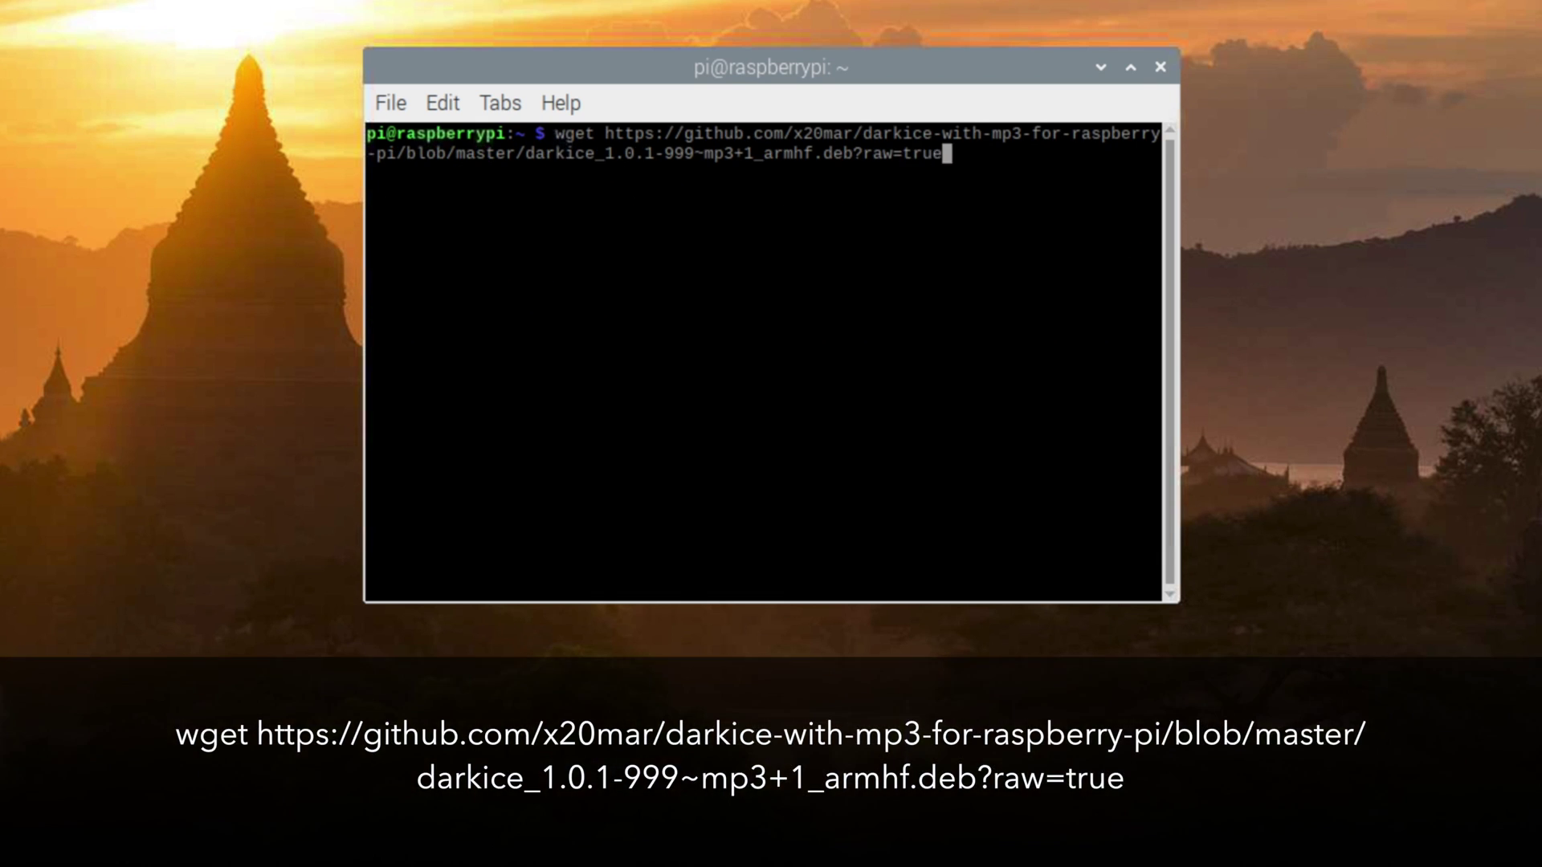
pyautogui.press('Return')
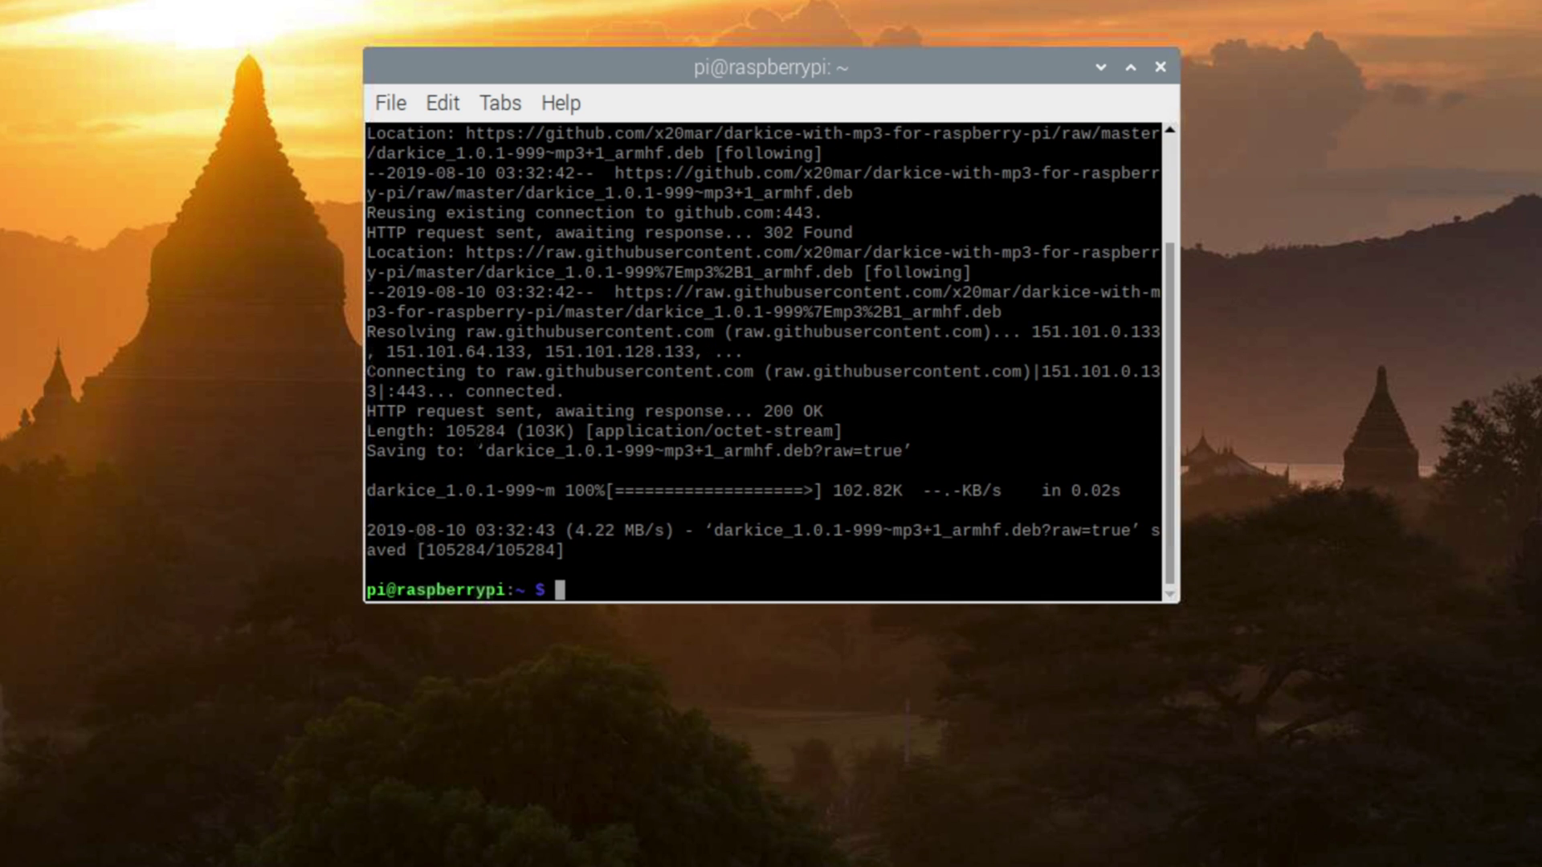
pyautogui.write('mv darkice_1.0.1-999~mp3+1_armhf.deb\\?raw\\=true darkice_1.0.1-999~mp3+1_armhf.deb')
pyautogui.press('Return')
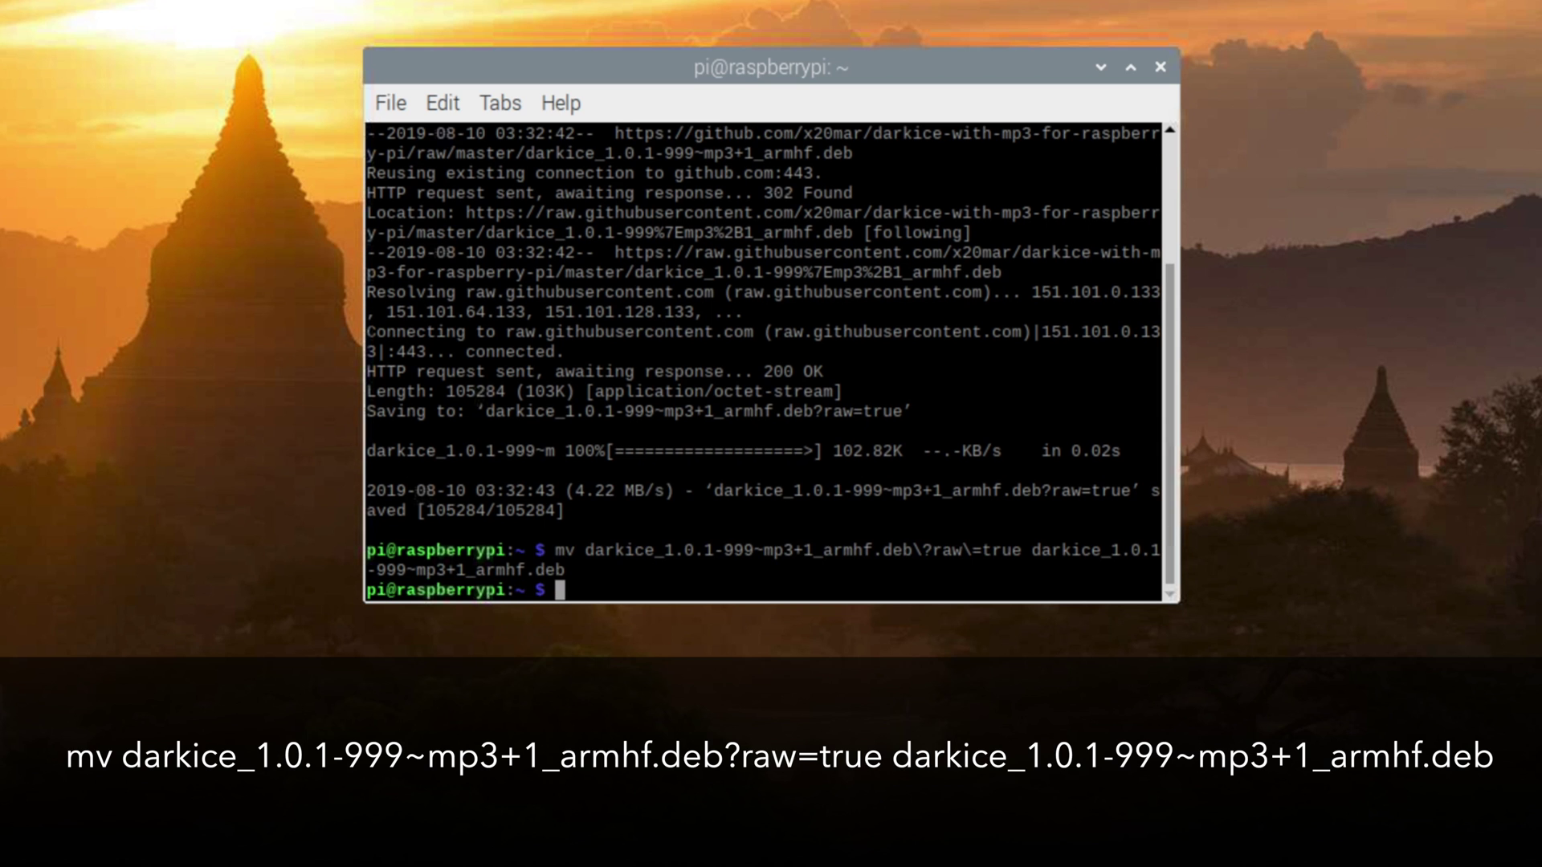
# Step: Install libmp3lame0 and libtwolame0, the darkice .deb package, and the Icecast2 server
pyautogui.write('sudo apt-get install libmp3lame0 libtwolame0')
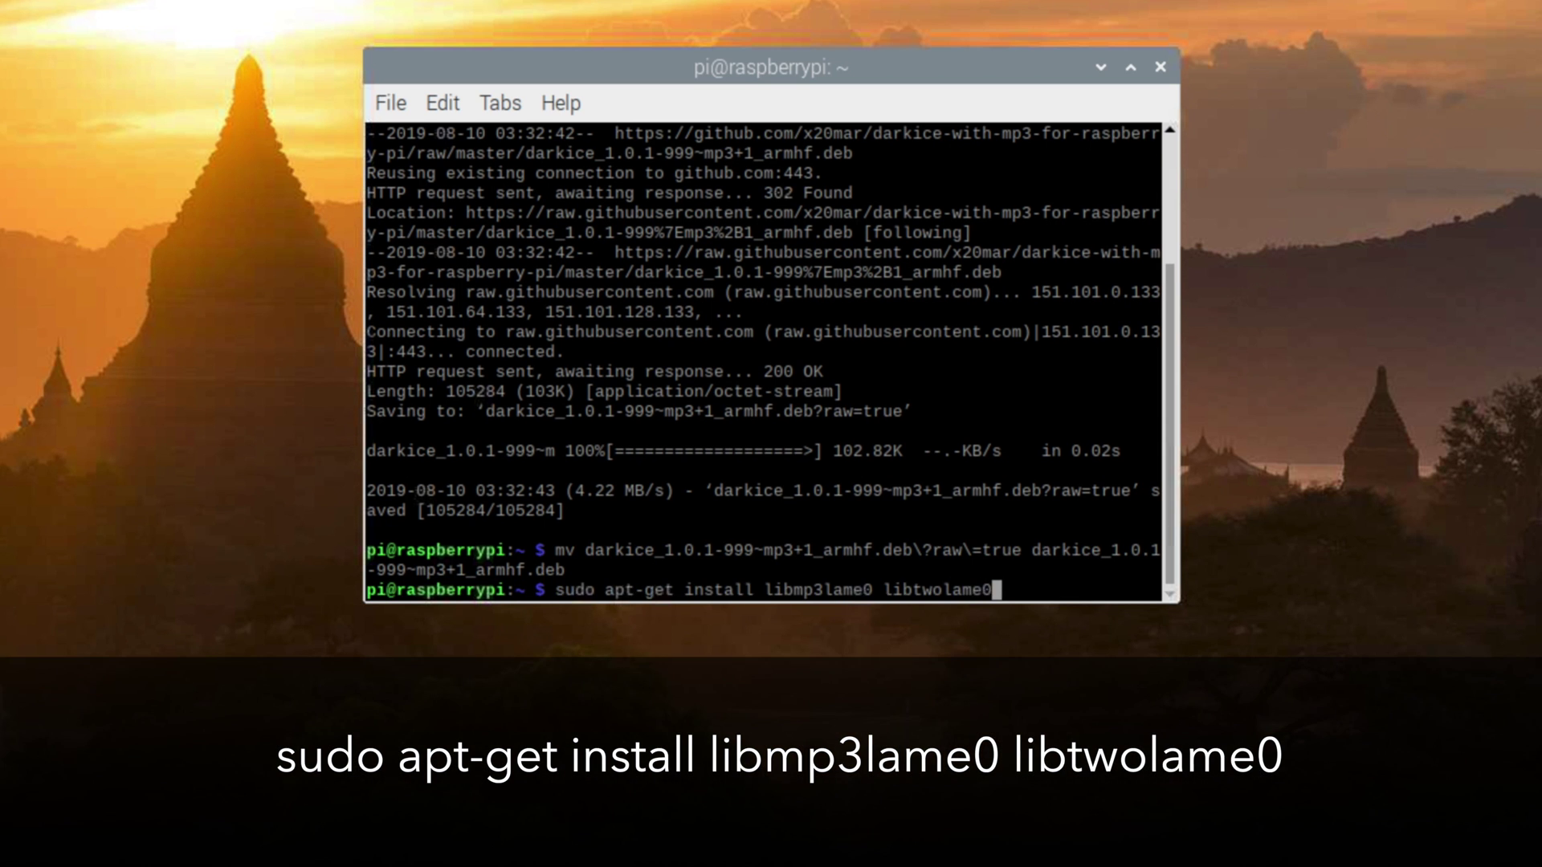
pyautogui.press('Return')
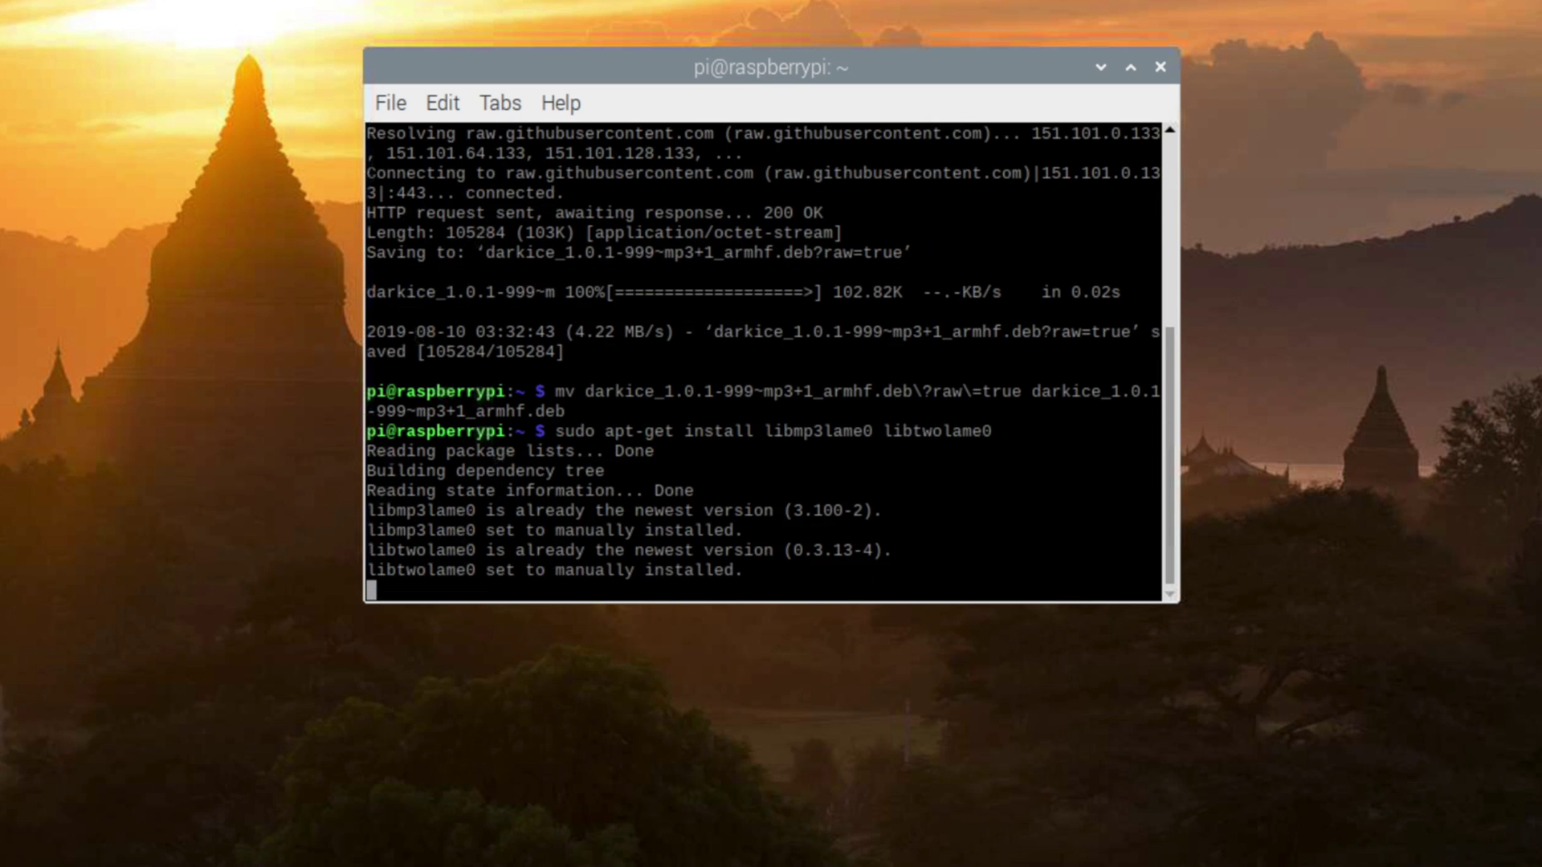
pyautogui.write('sudo dpkg -i darkice_1.0.1-999~mp3+1_armhf.deb')
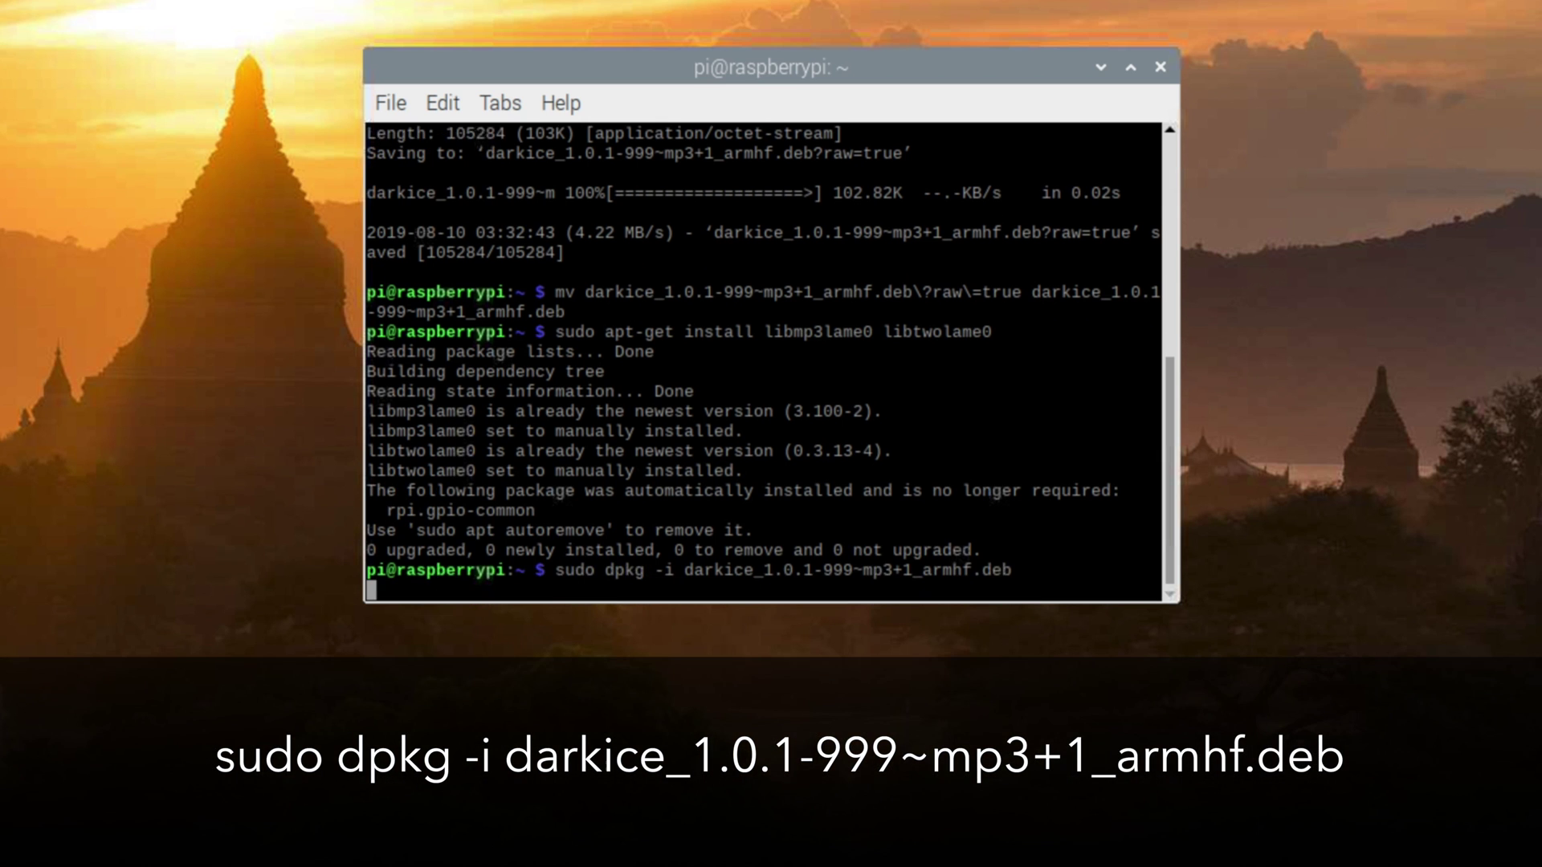
pyautogui.press('Return')
pyautogui.write('sudo apt-get install icecast2')
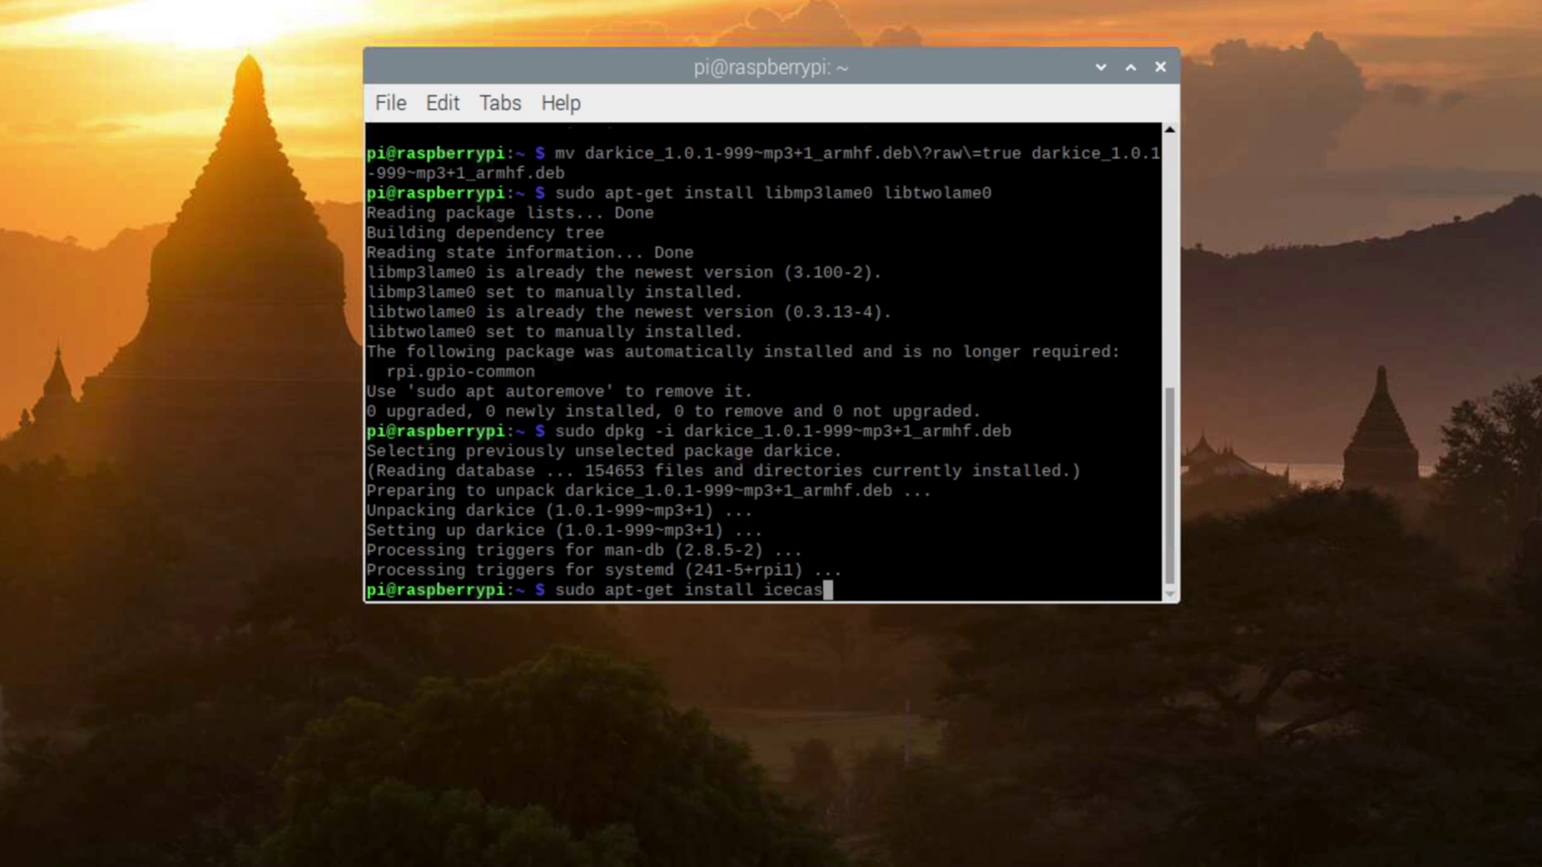
pyautogui.press('Return')
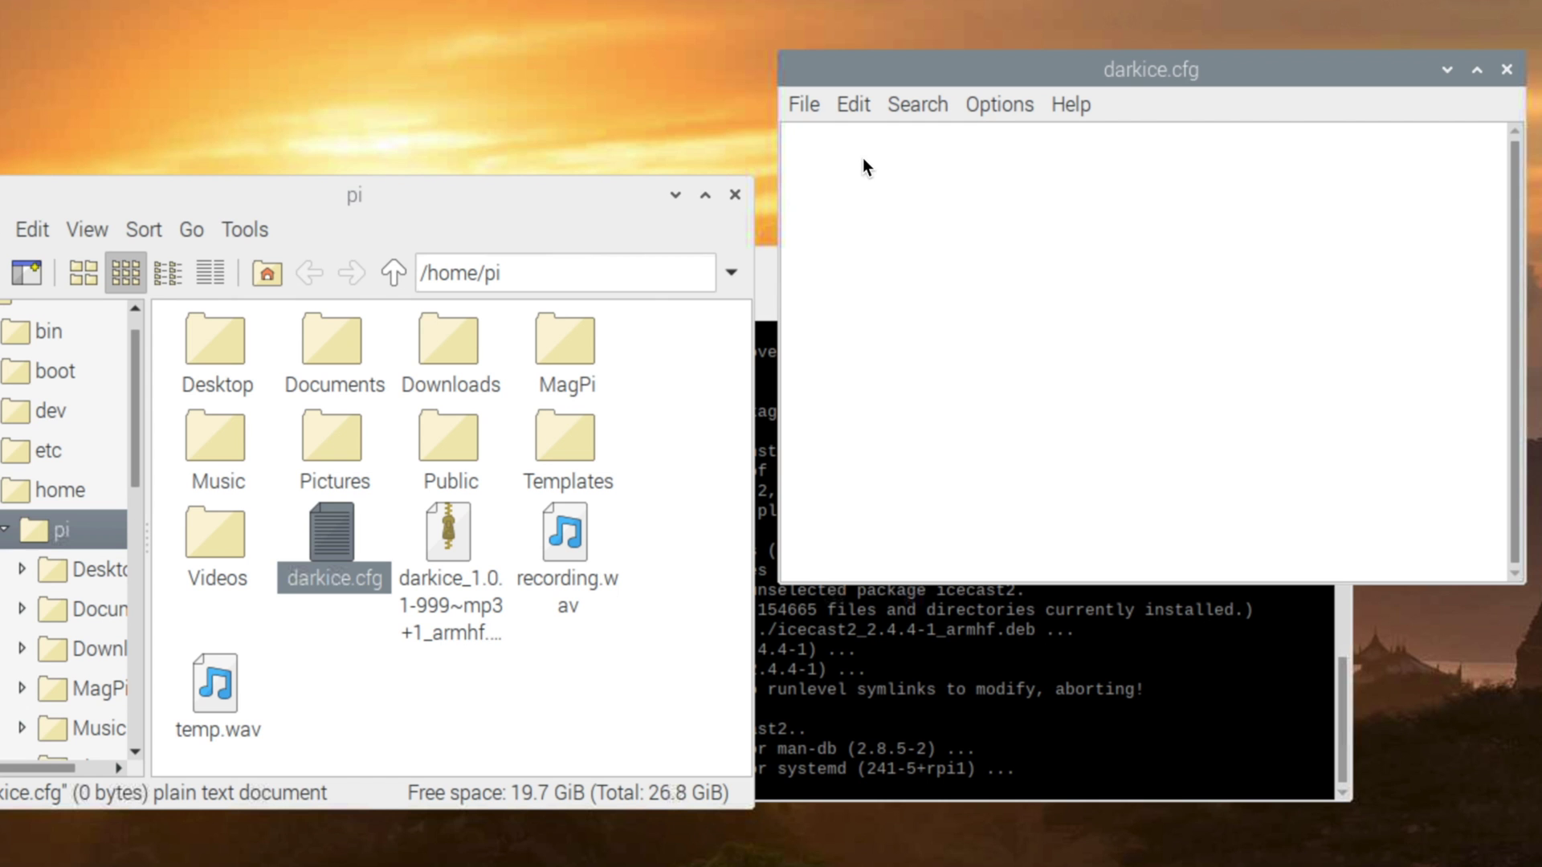
# Step: Paste the rapi.mp3 stream settings into darkice.cfg, save it and close the editor
pyautogui.hotkey('ctrl', 'v')
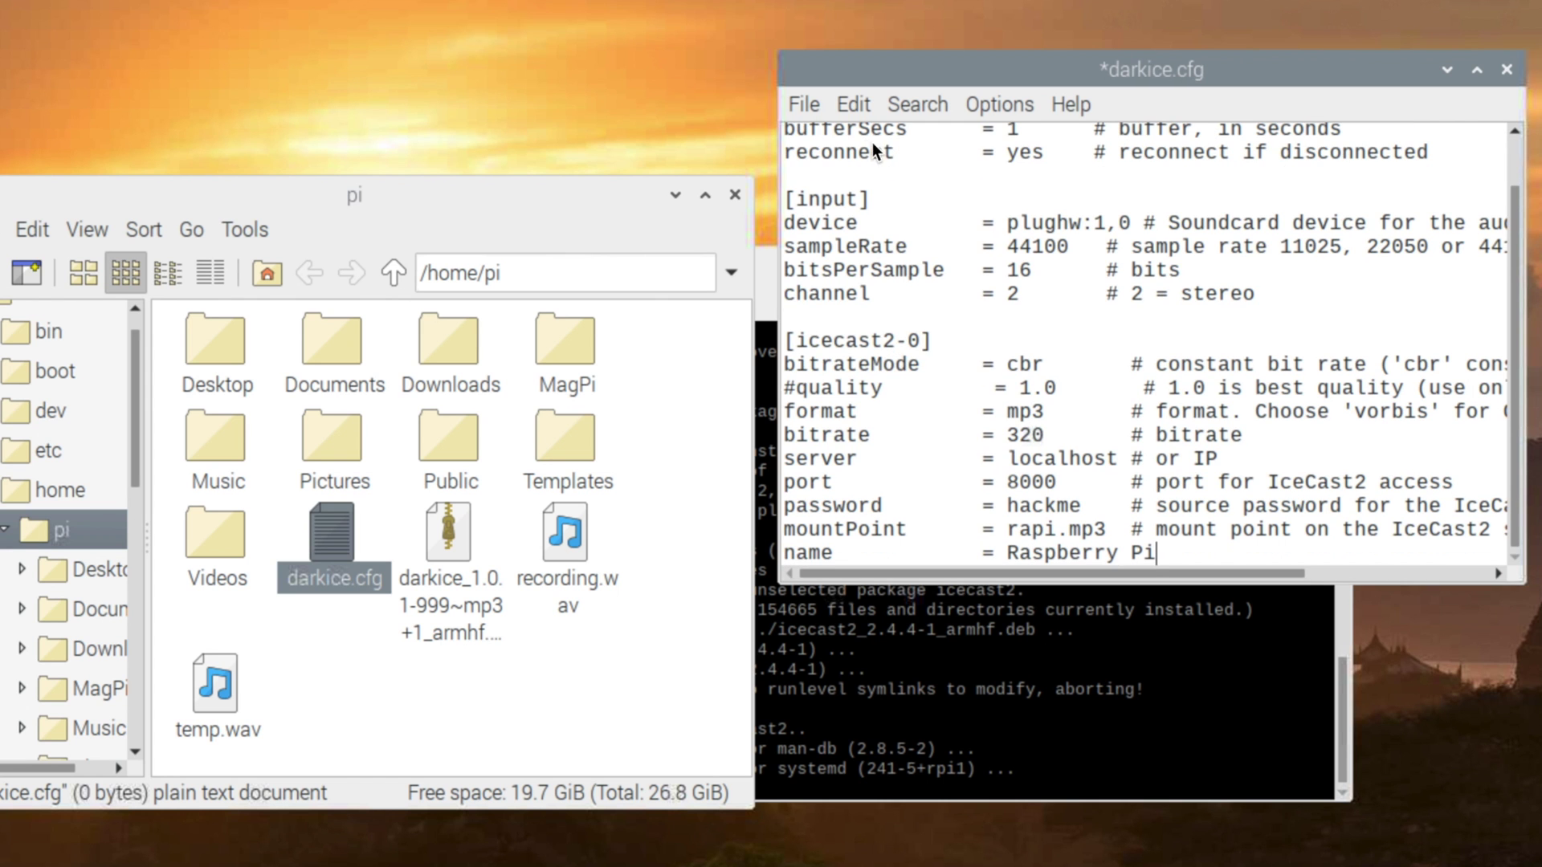
pyautogui.click(808, 106)
pyautogui.click(836, 210)
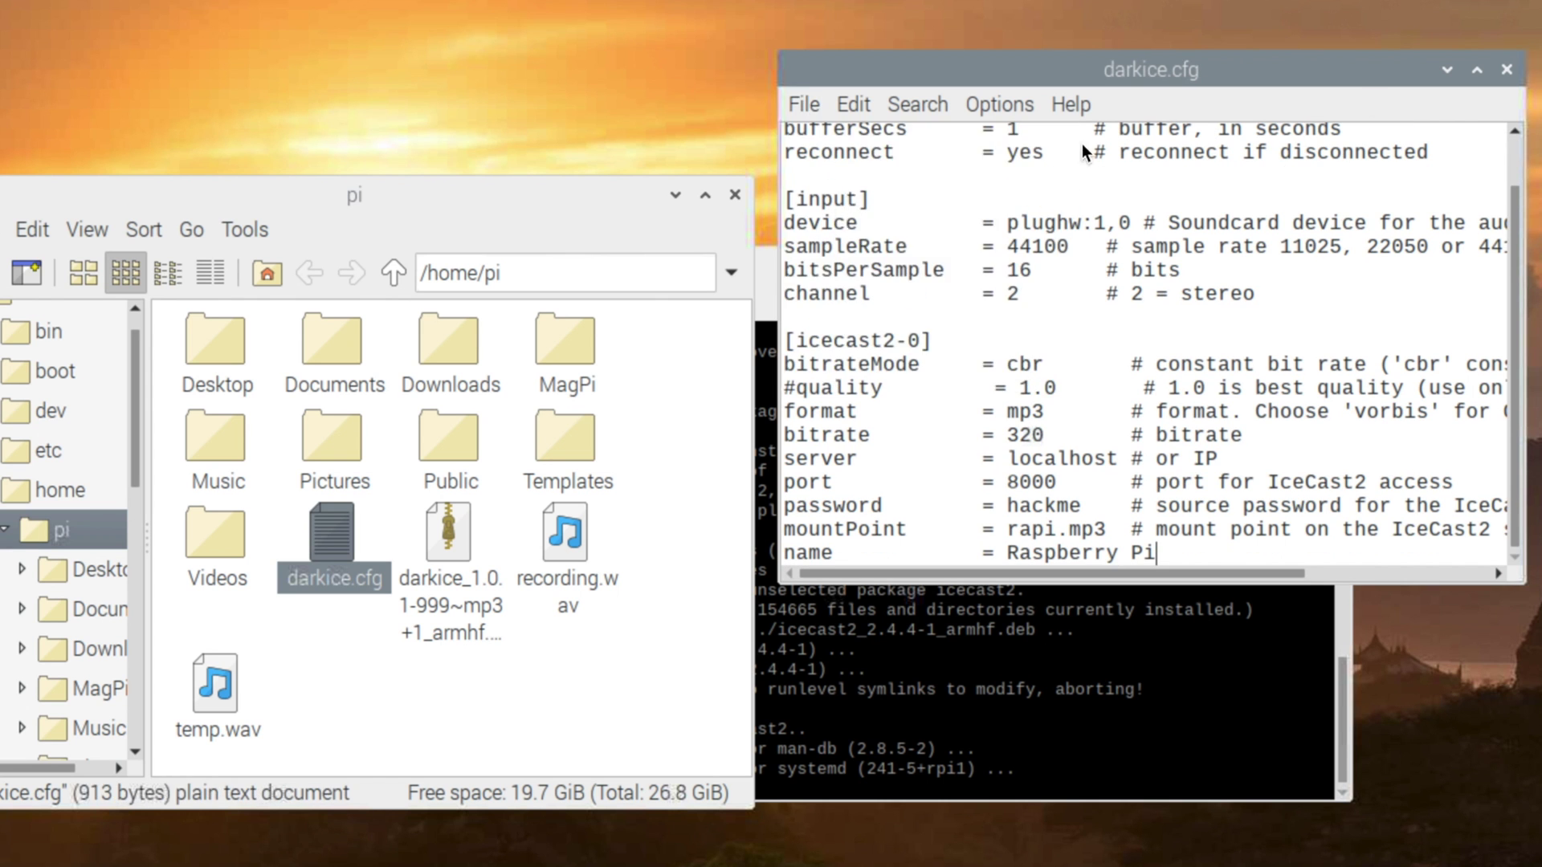
pyautogui.click(1505, 70)
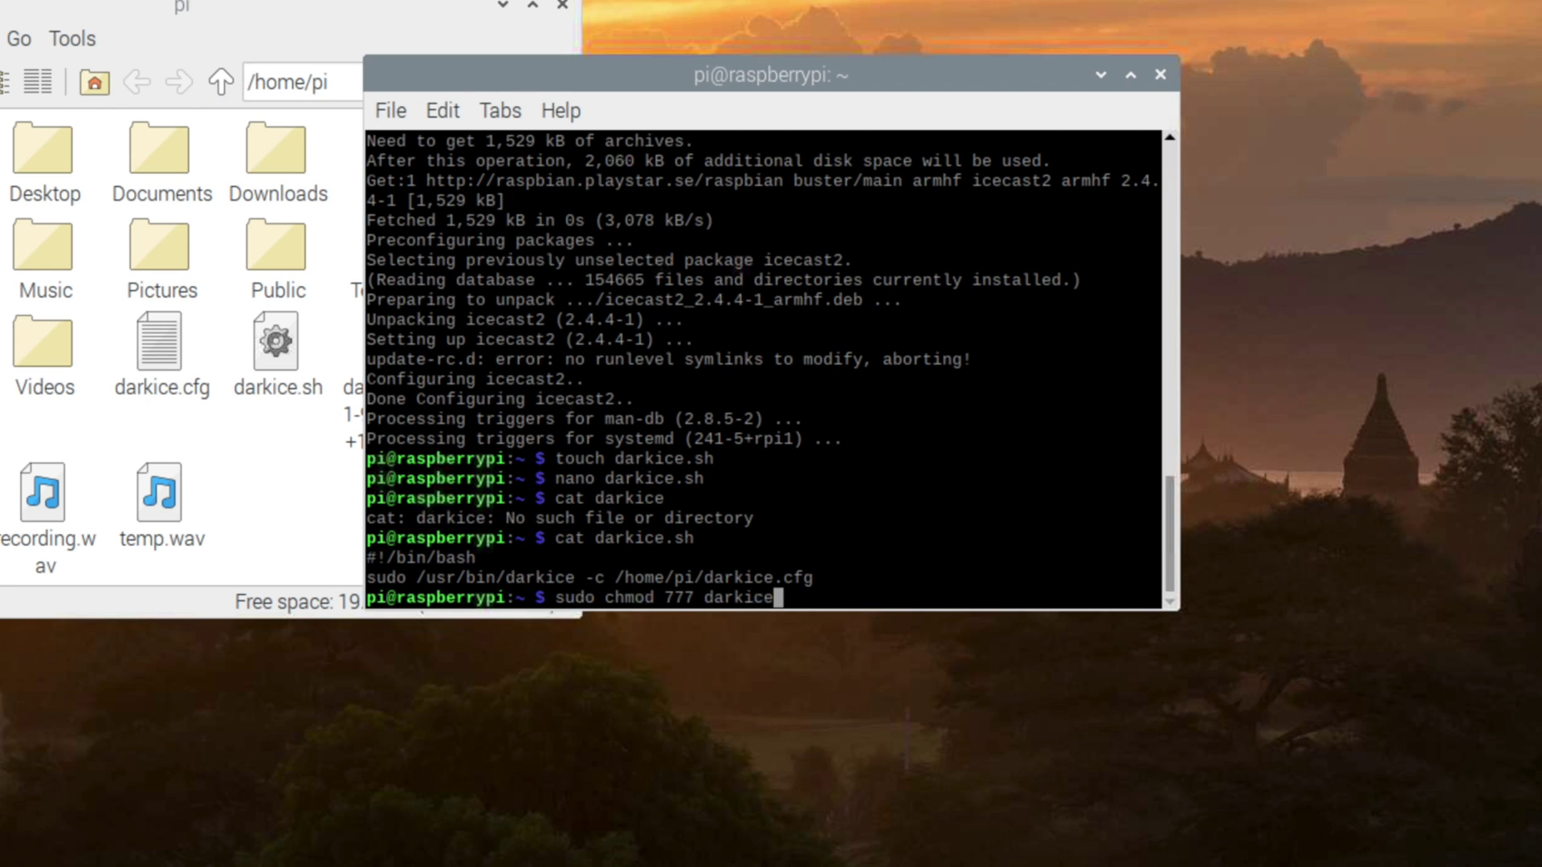
pyautogui.write('sh')
pyautogui.press('Return')
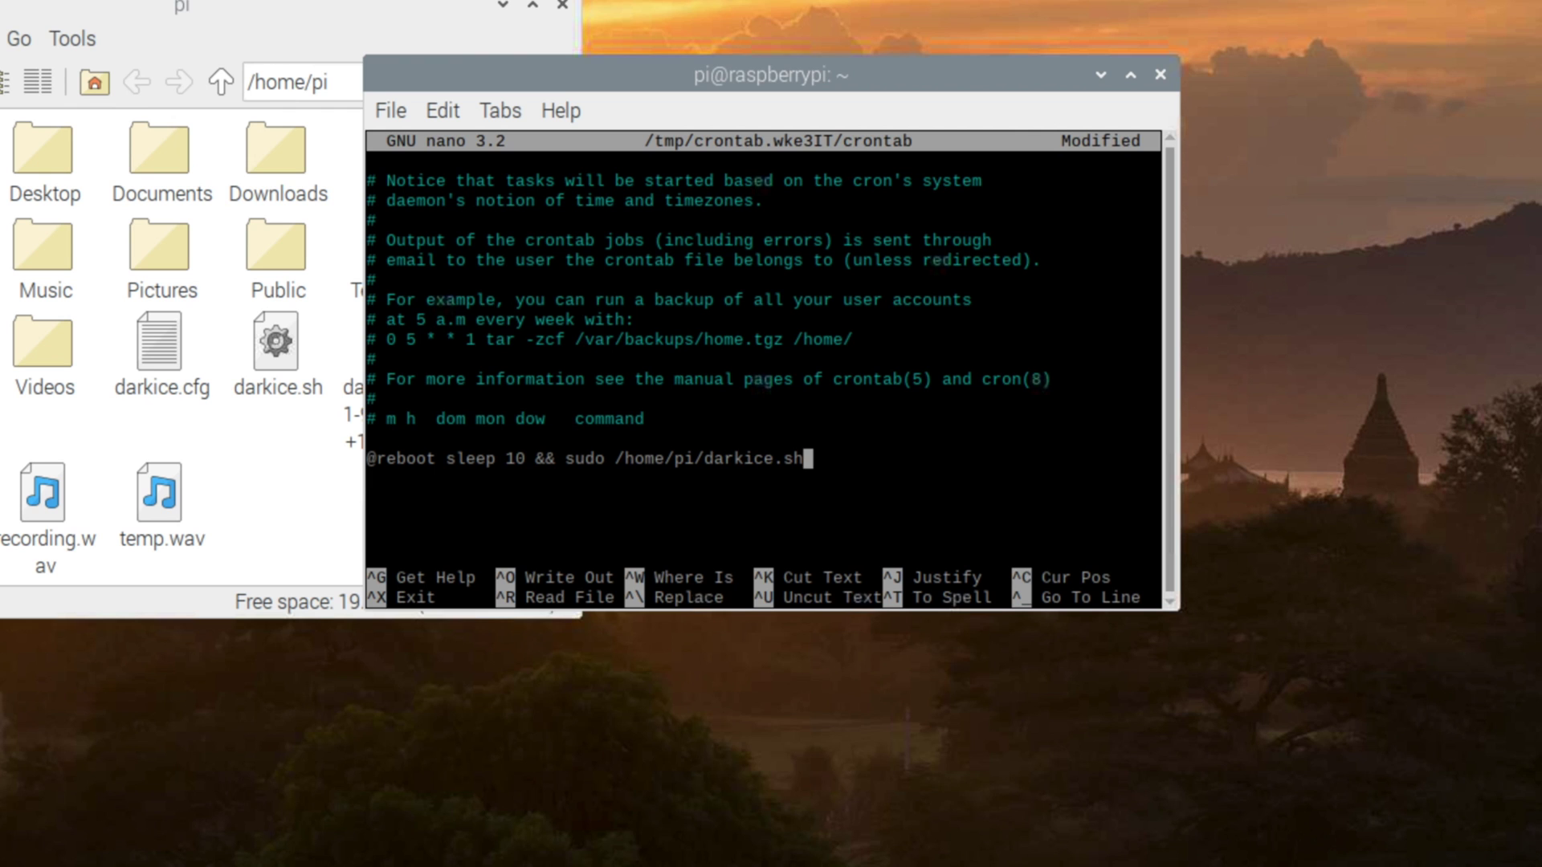
pyautogui.hotkey('ctrl', 'x')
pyautogui.press('y')
pyautogui.press('Return')
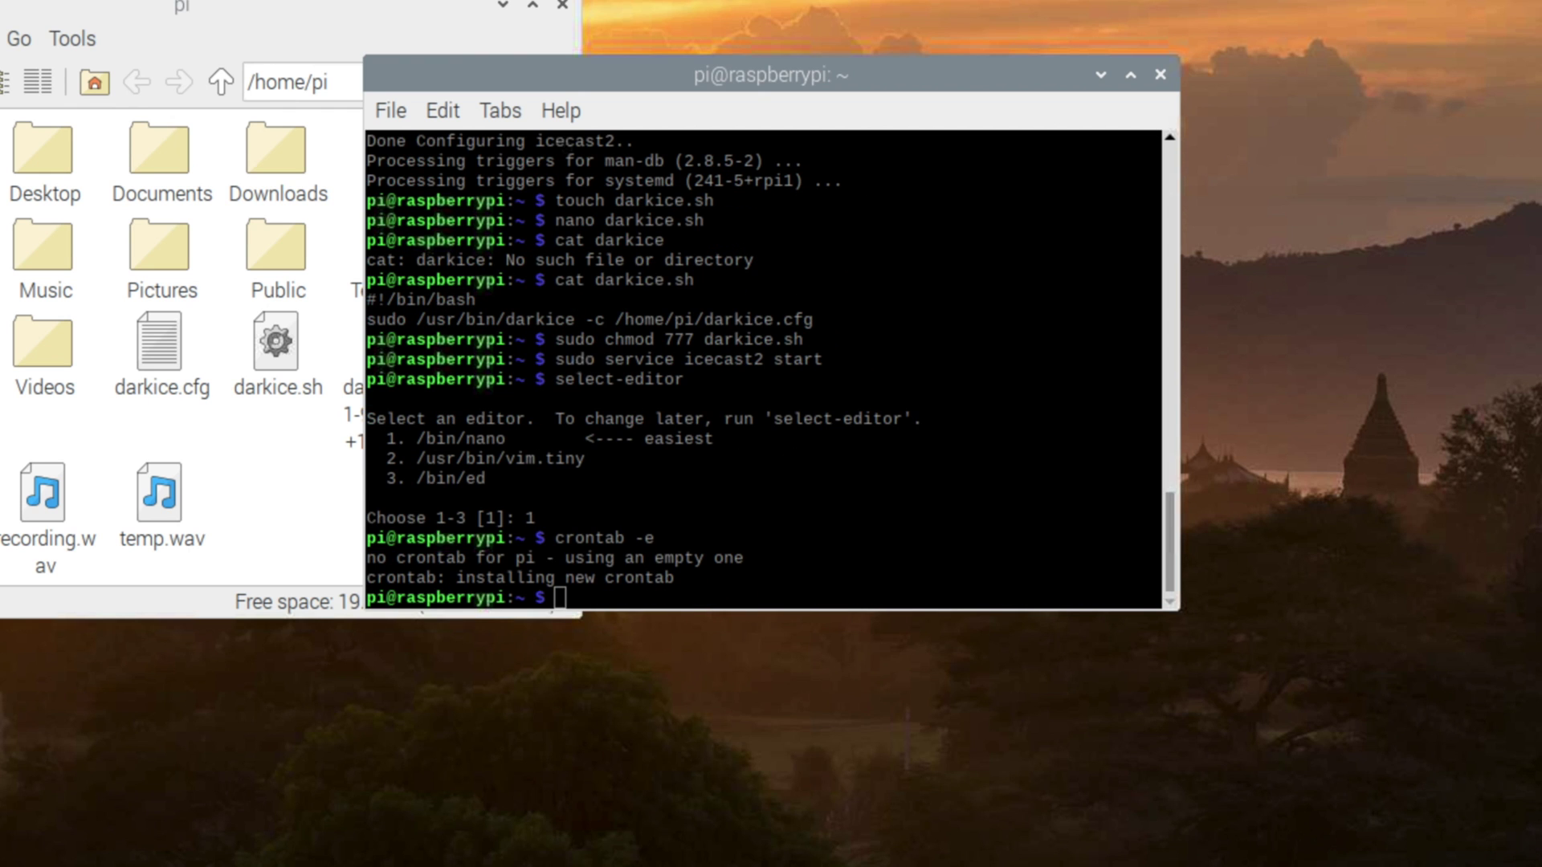
pyautogui.hotkey('ctrl', 'alt', 'Delete')
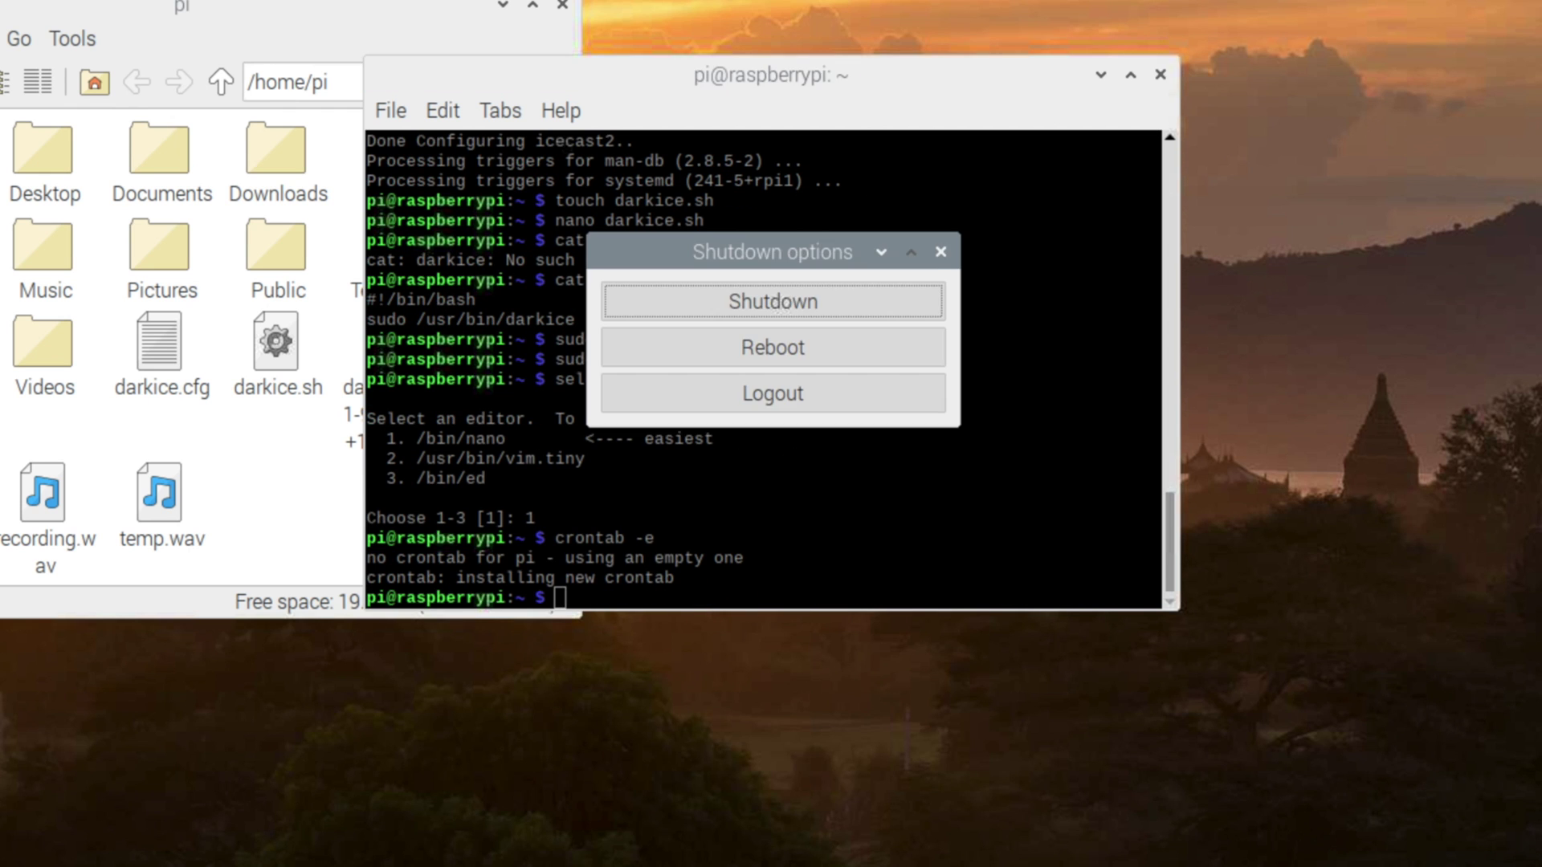
# Step: Reboot the Pi, load 192.168.86.37:8000/rapi.mp3 in Chrome, and raise the volume to hear it
pyautogui.click(793, 348)
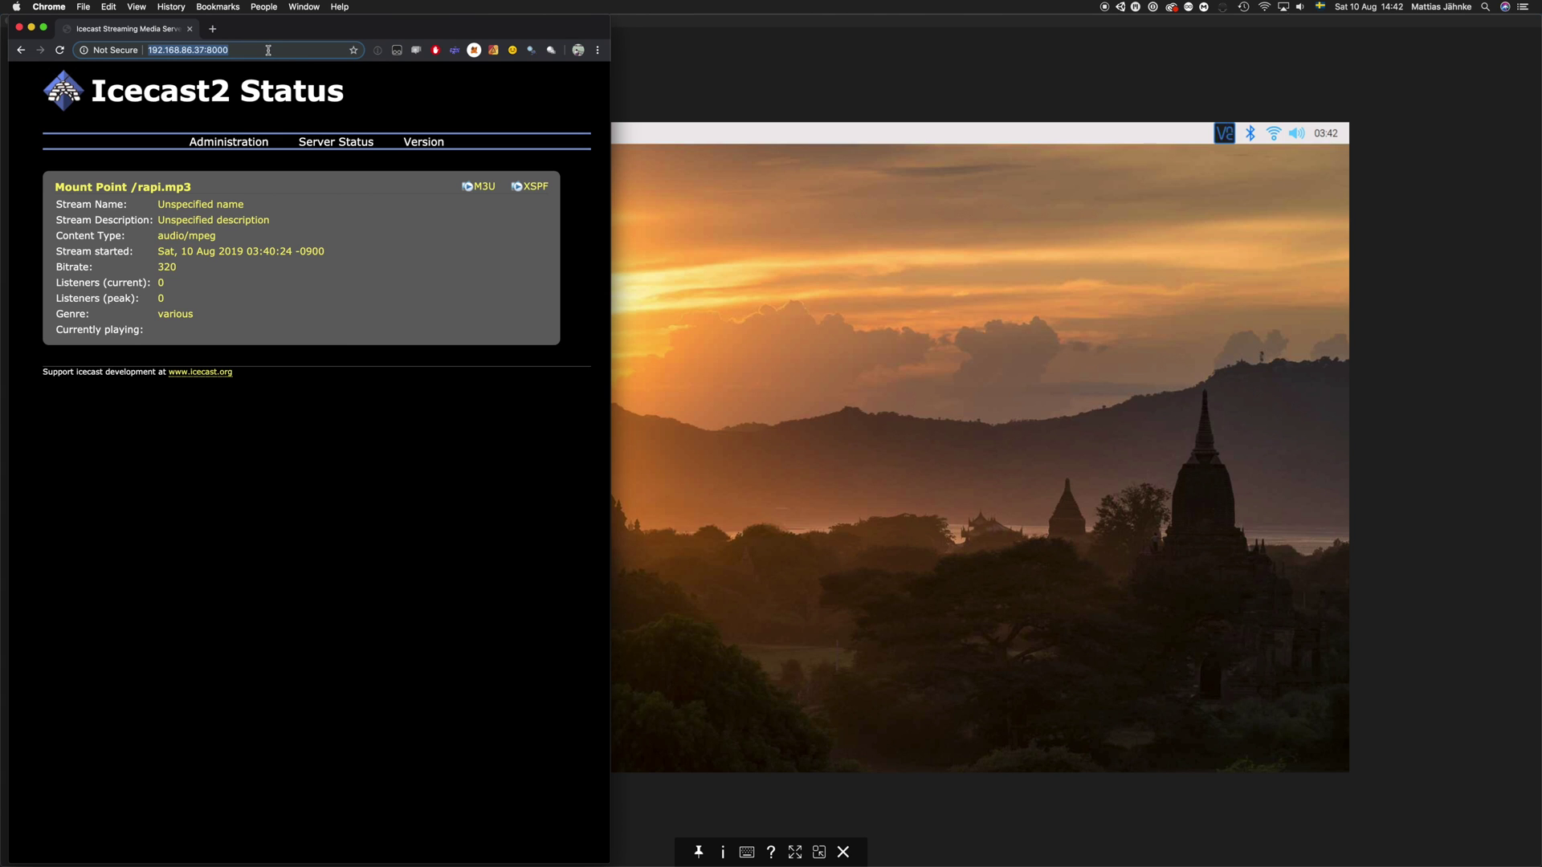
pyautogui.click(268, 50)
pyautogui.write('/rapi.mp3')
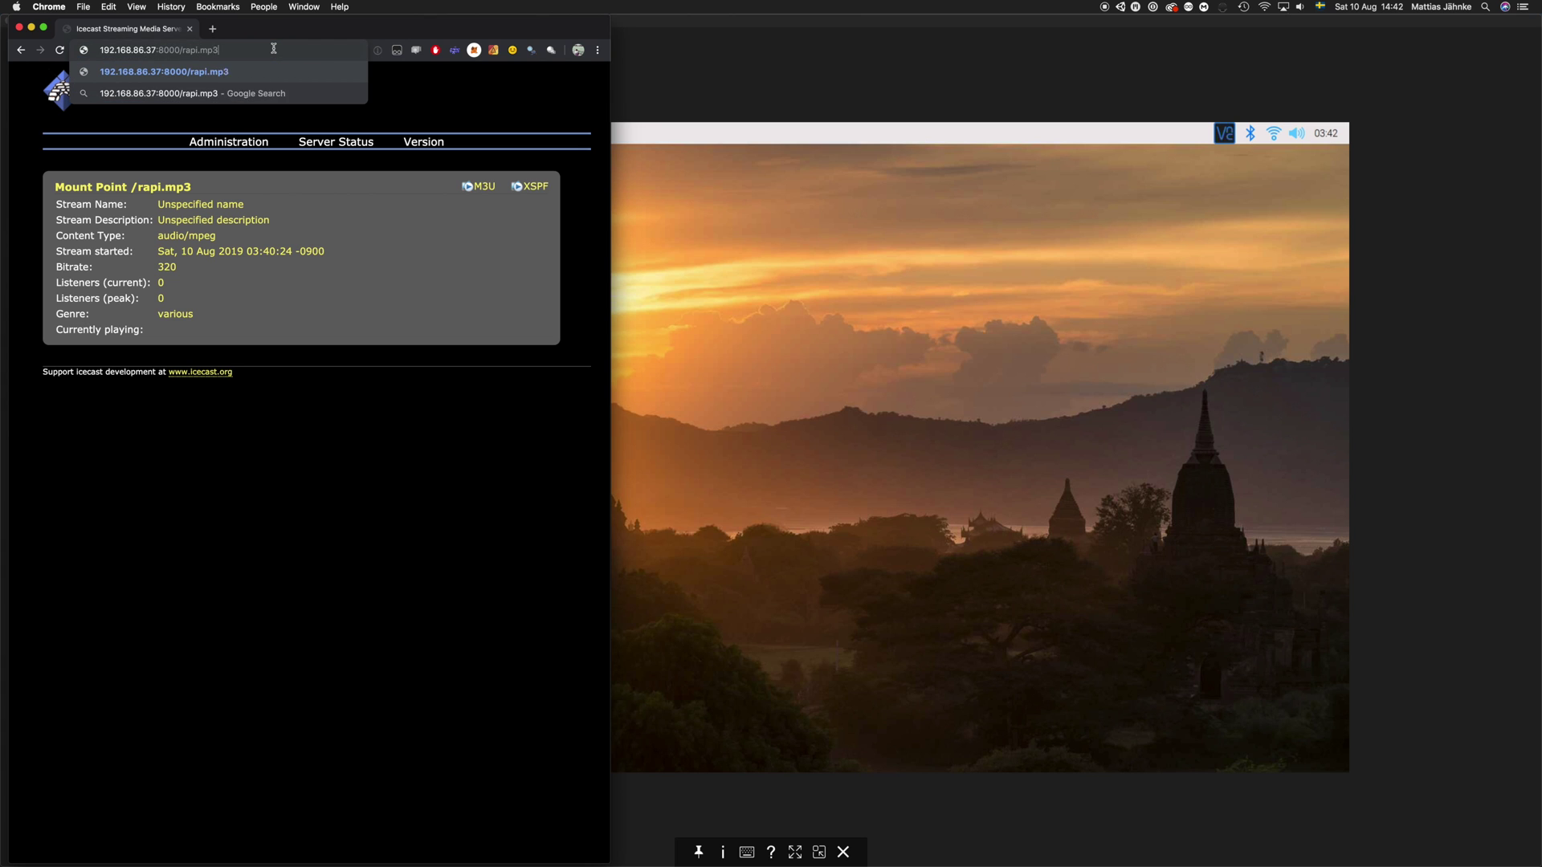
pyautogui.press('Return')
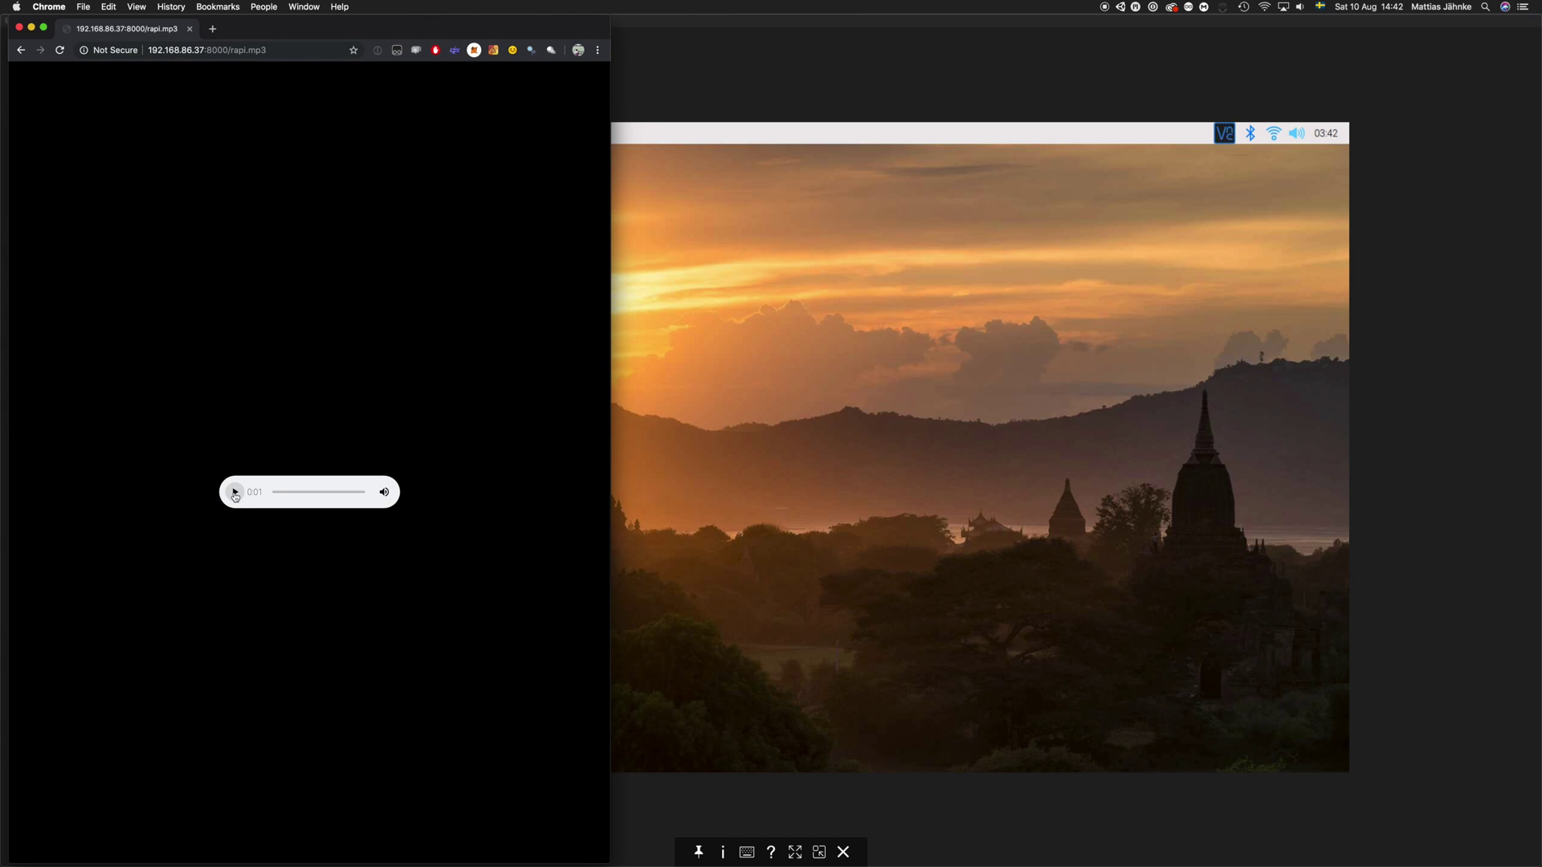
pyautogui.press('XF86AudioRaiseVolume')
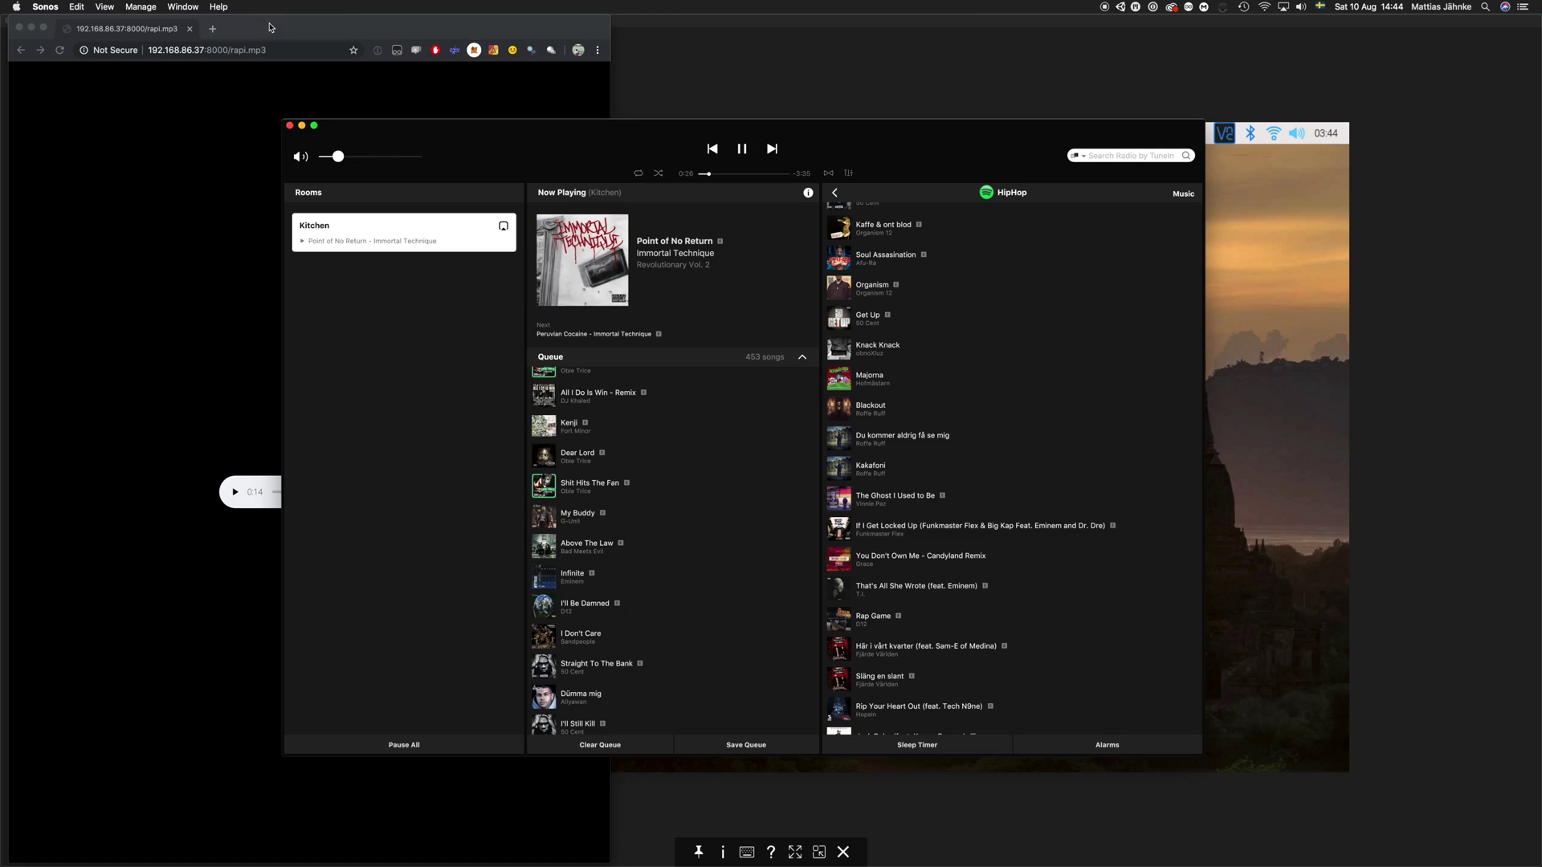
pyautogui.click(149, 6)
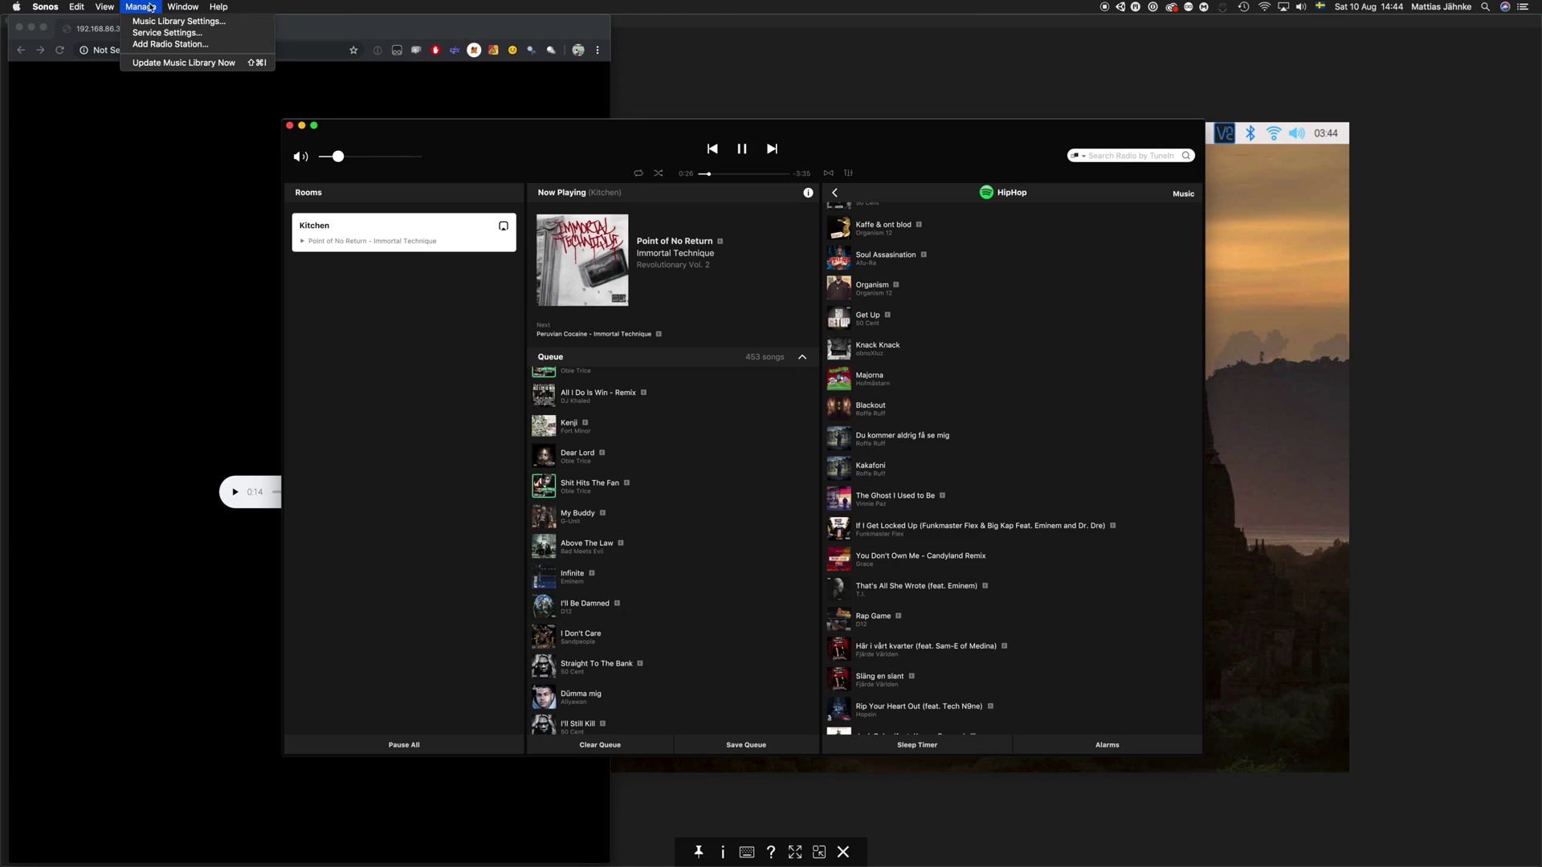
pyautogui.click(165, 44)
pyautogui.write('Raspberry P')
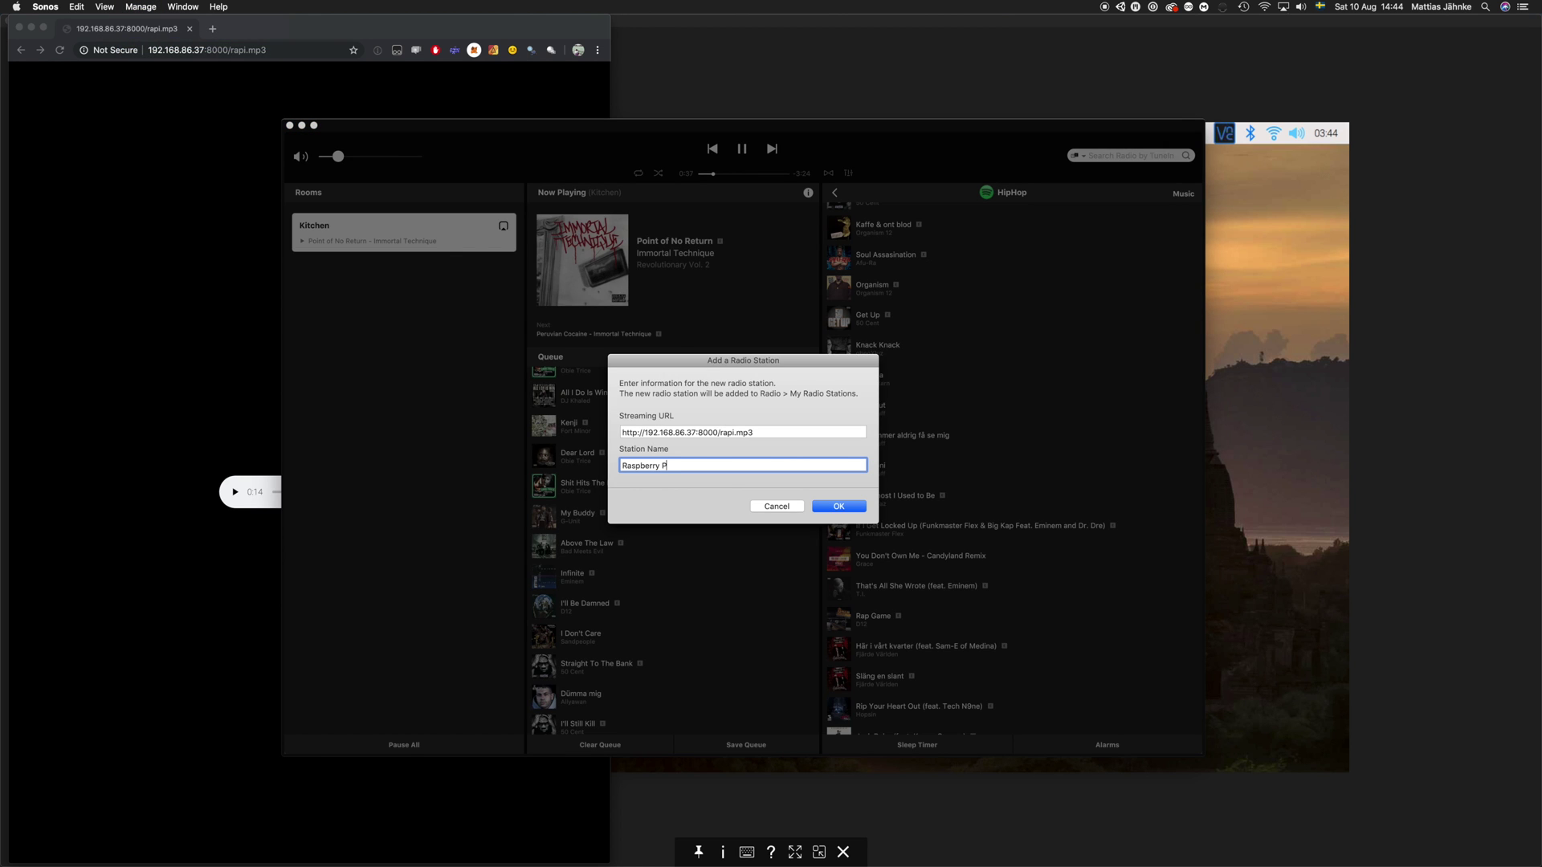
pyautogui.write('i')
pyautogui.press('Return')
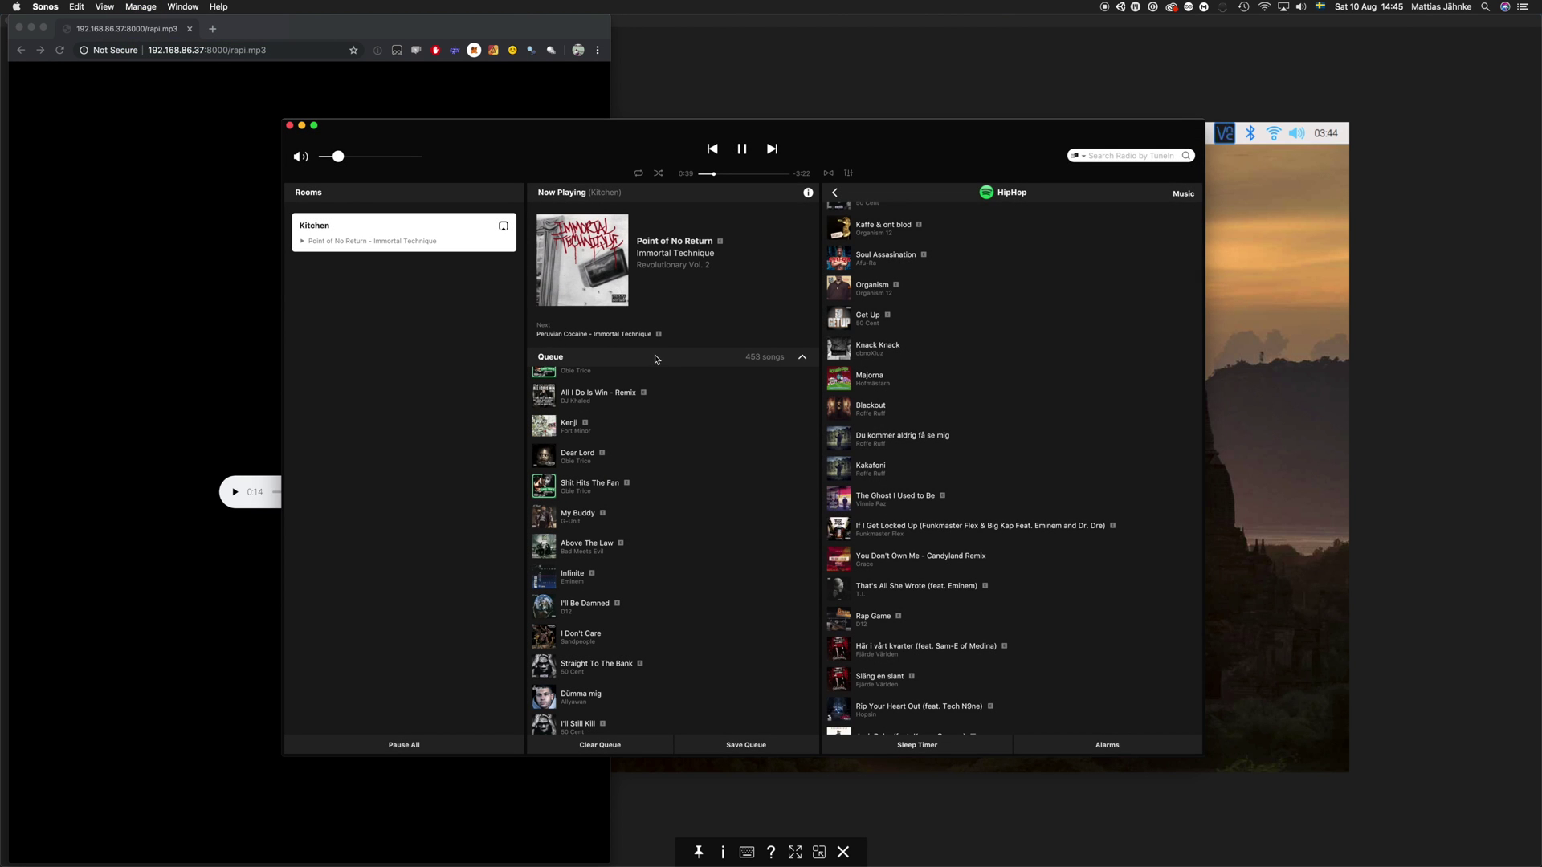
# Step: Go to Radio by TuneIn > My Radio Stations to find the new station
pyautogui.click(1183, 194)
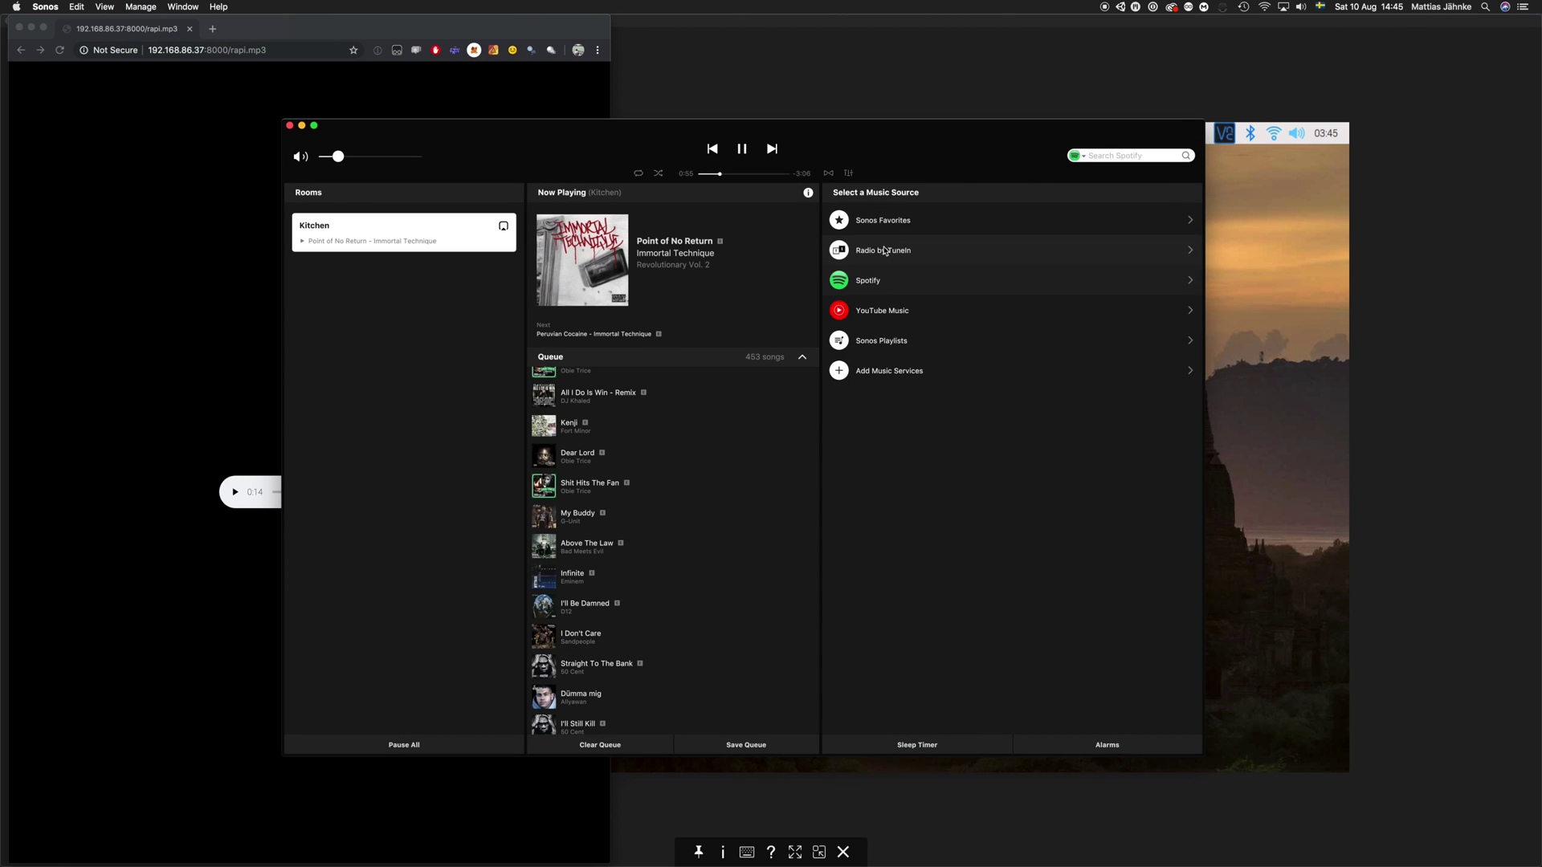
pyautogui.click(884, 249)
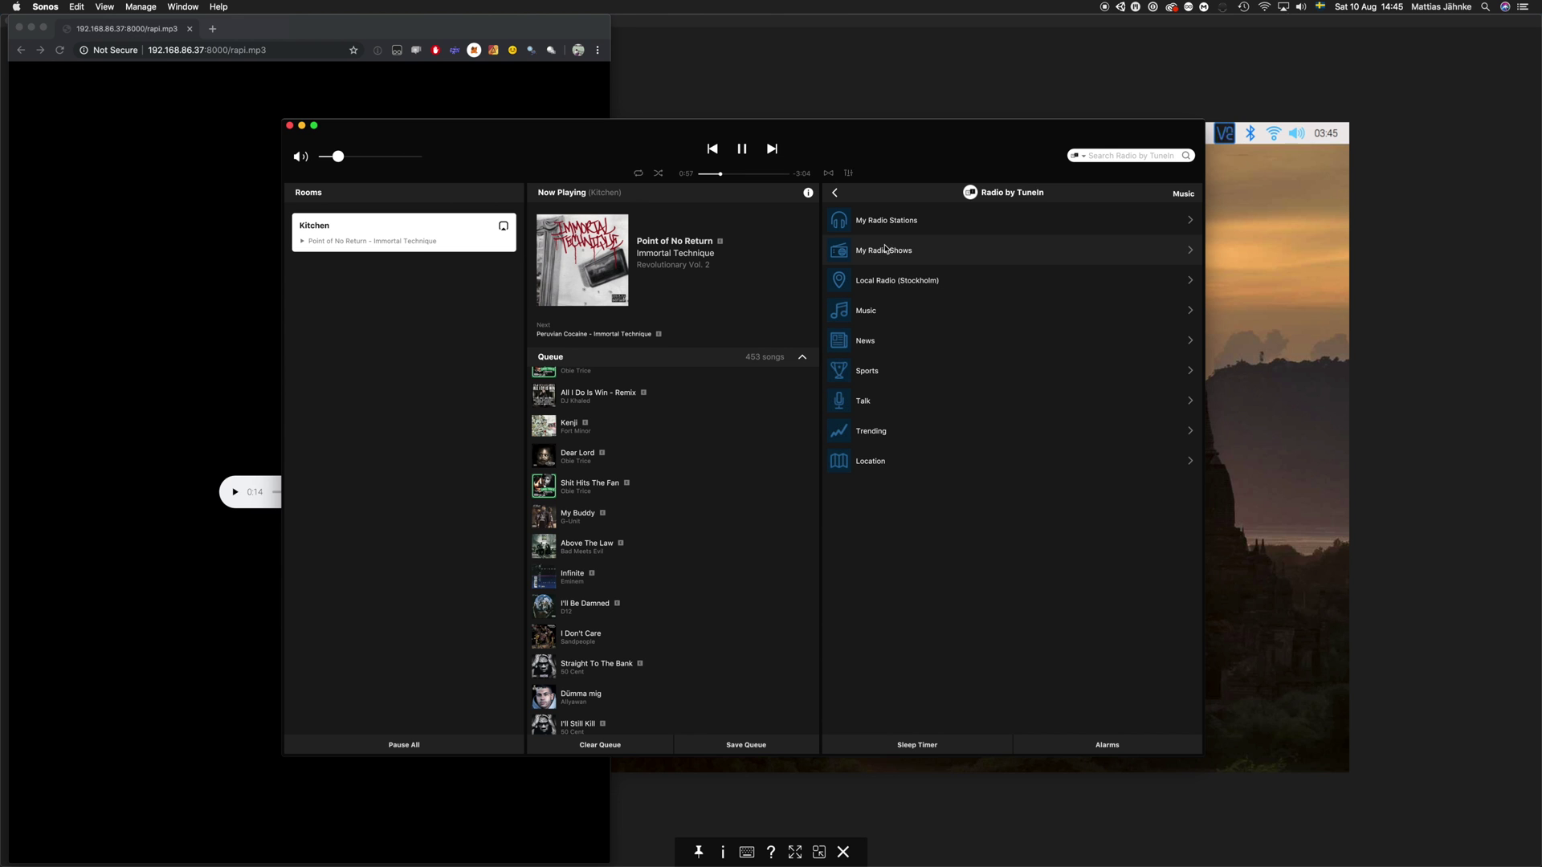
pyautogui.click(883, 222)
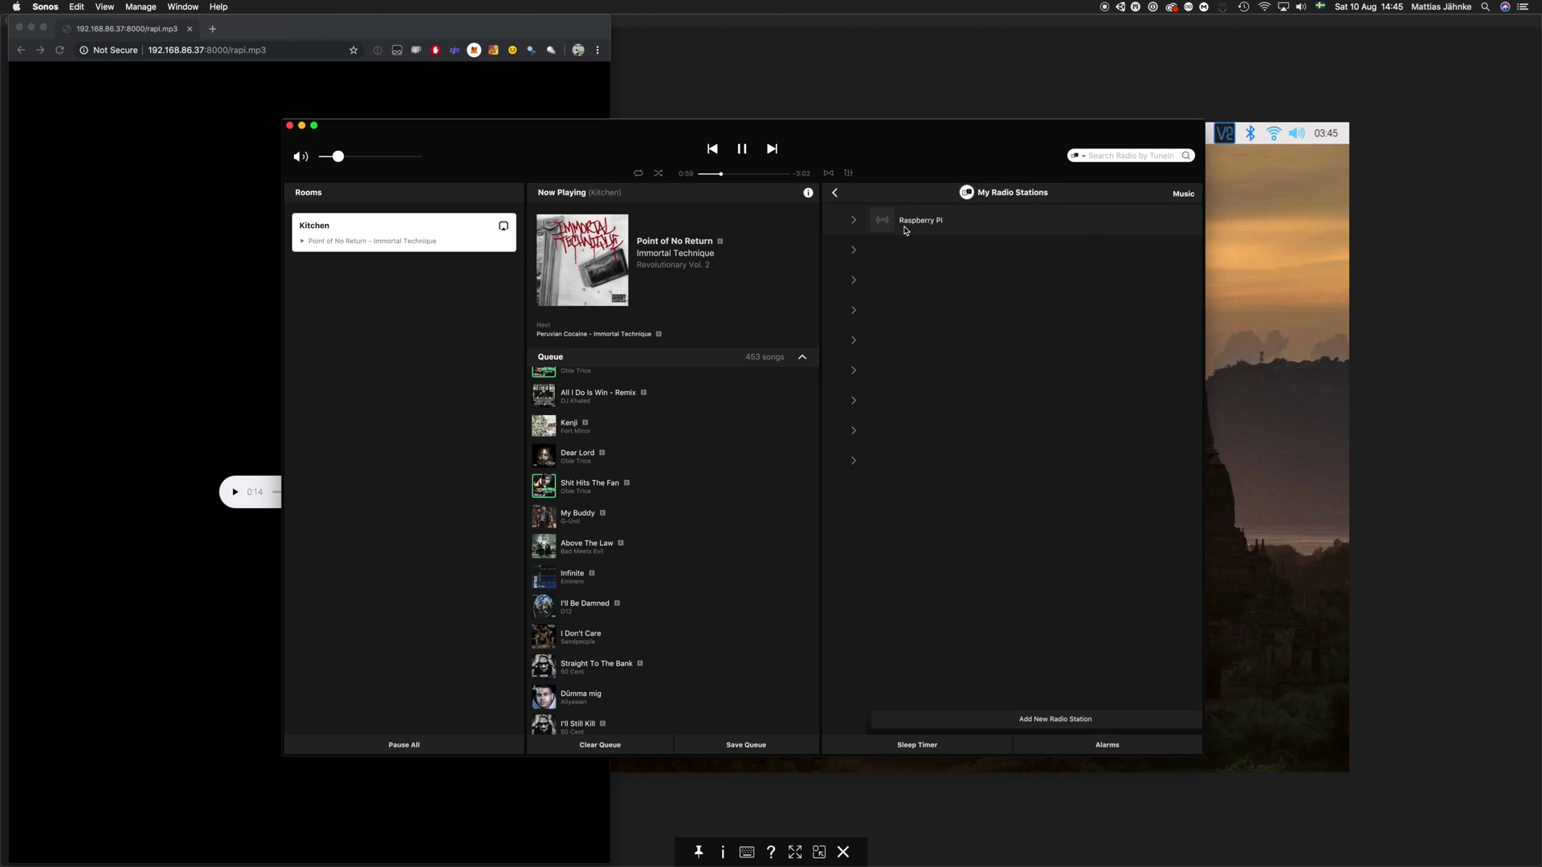